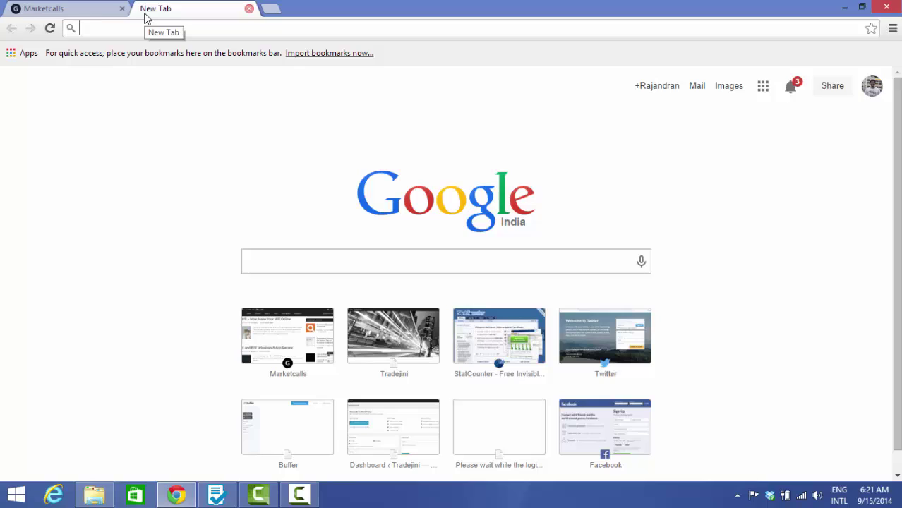
Load aws.amazon.com in a new Chrome tab using the omnibox autocomplete suggestion.
type("aws.amazon.com")
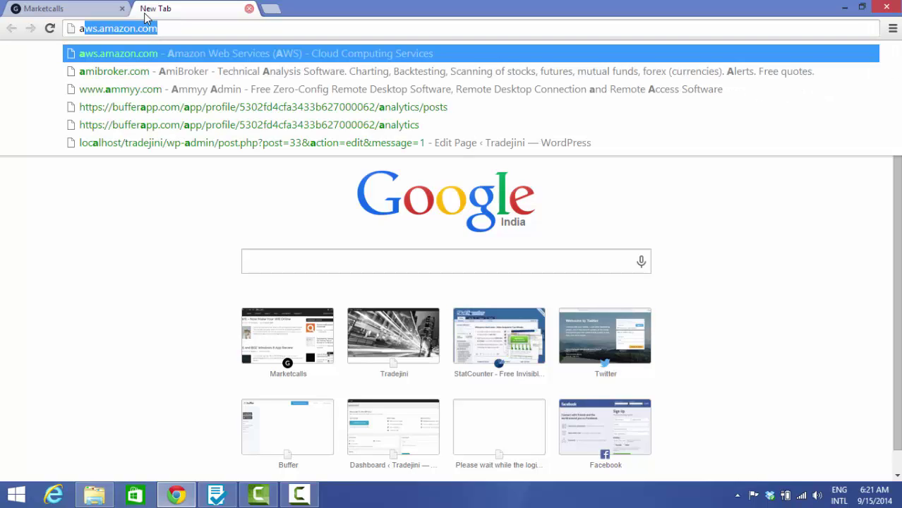
key("Right")
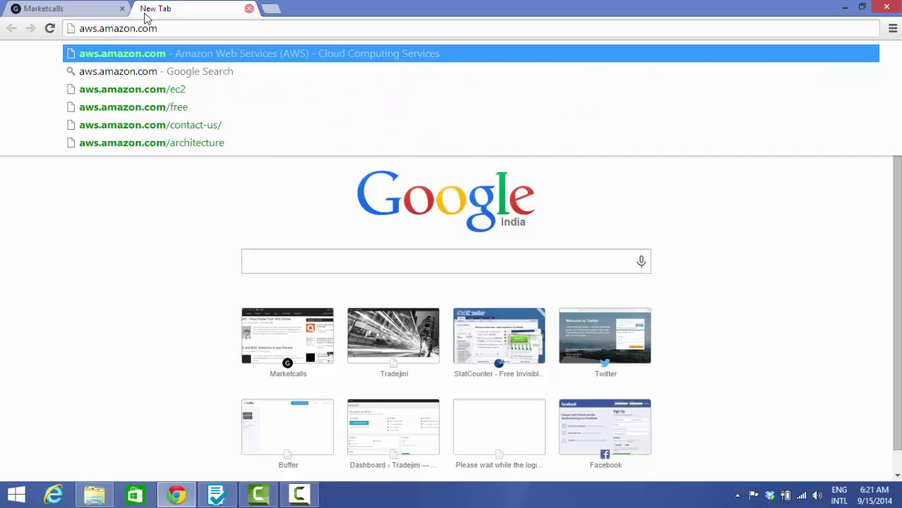
key("Return")
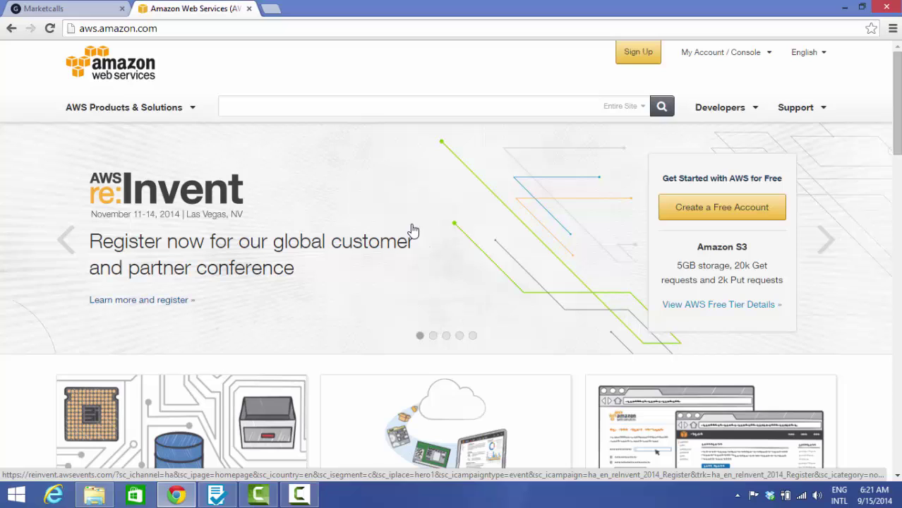
Sign in to the AWS Management Console with the account password, declining Chrome's offer to save it.
left_click(744, 56)
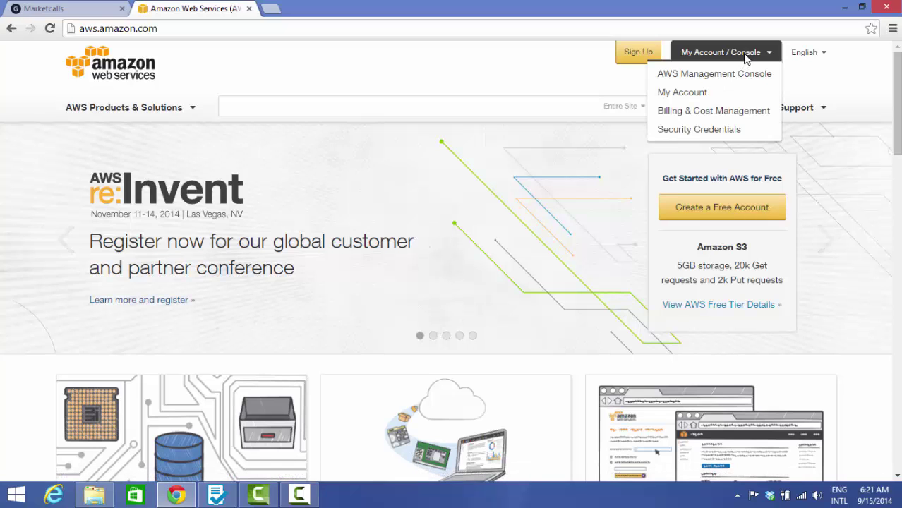
left_click(709, 76)
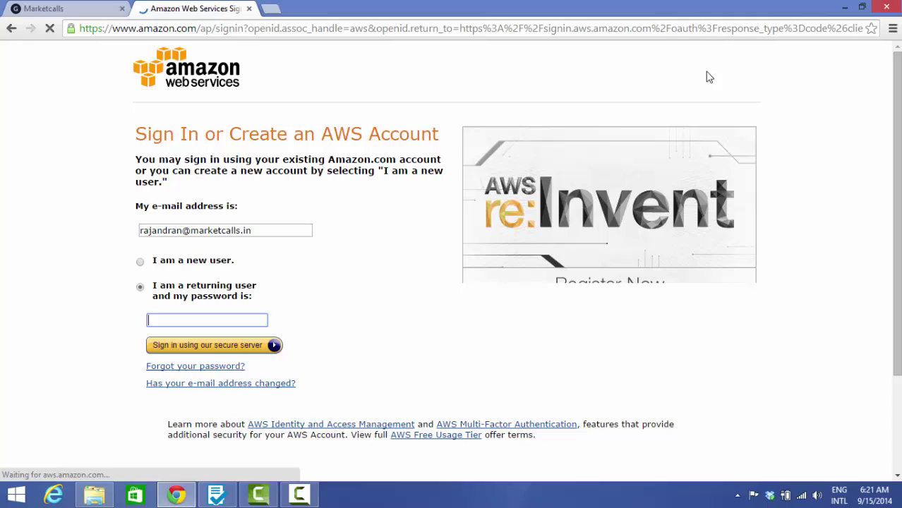
type("******")
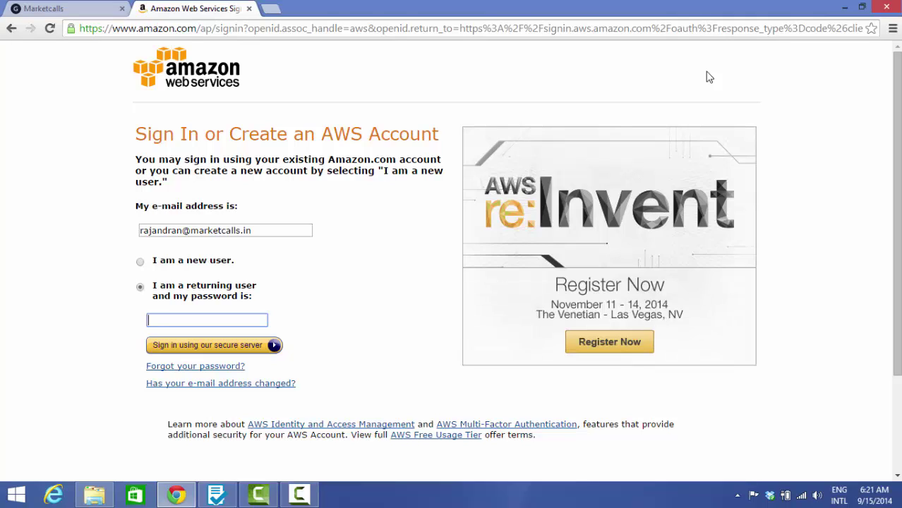
type("***")
key("Return")
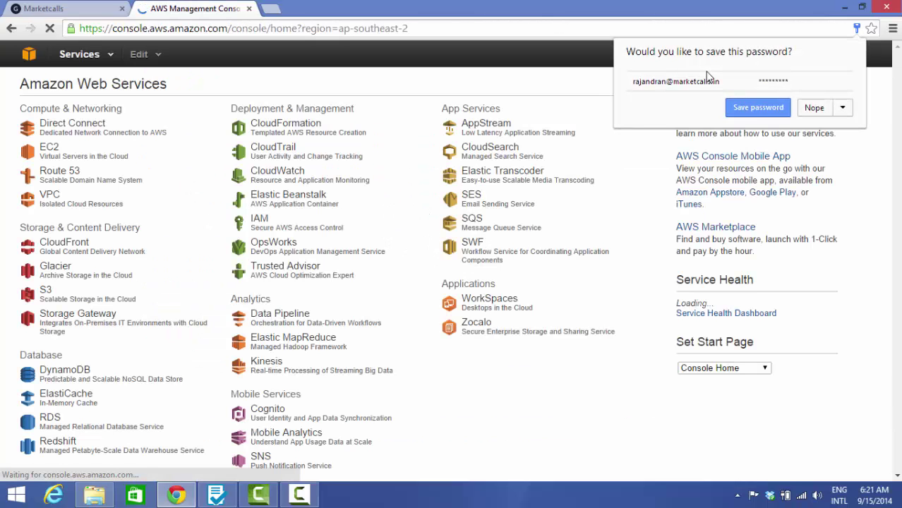
left_click(814, 111)
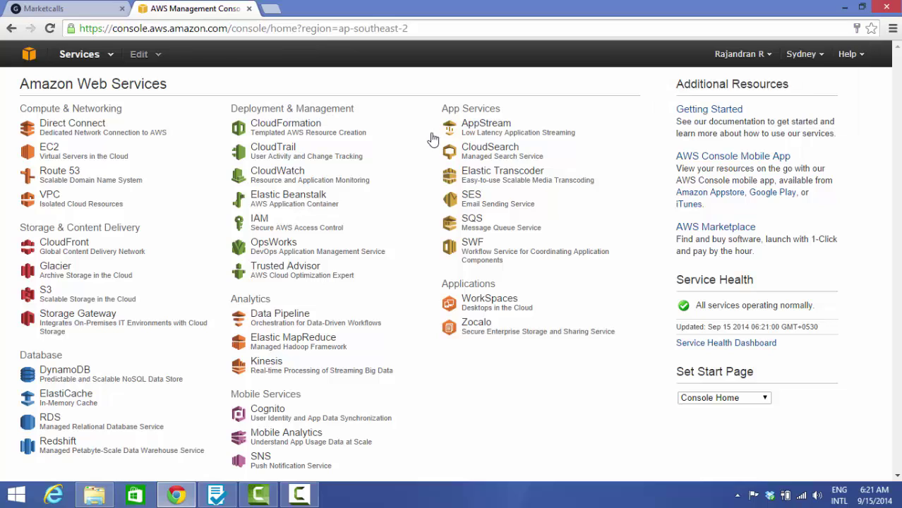
Open the EC2 dashboard from Compute & Networking on the console home page.
left_click(48, 150)
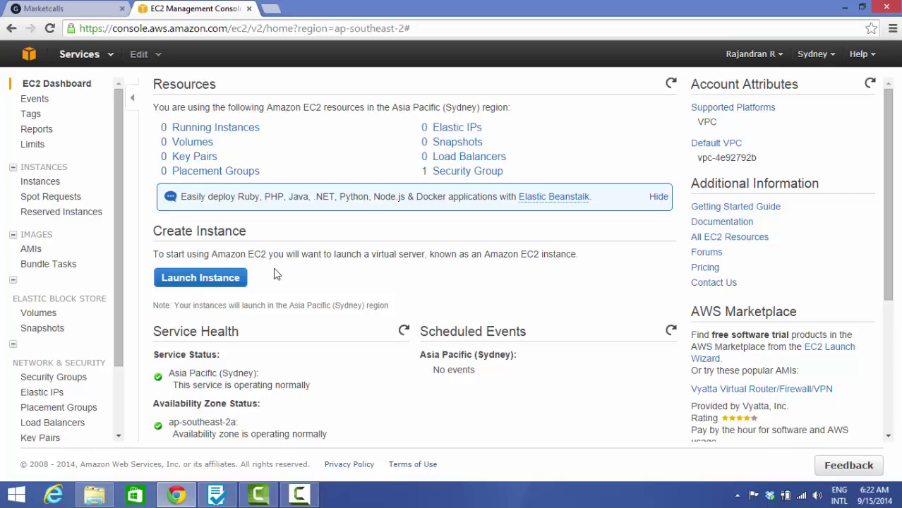
Start a new instance with the Microsoft Windows Server 2012 R2 Base AMI and review it as t2.micro.
left_click(209, 281)
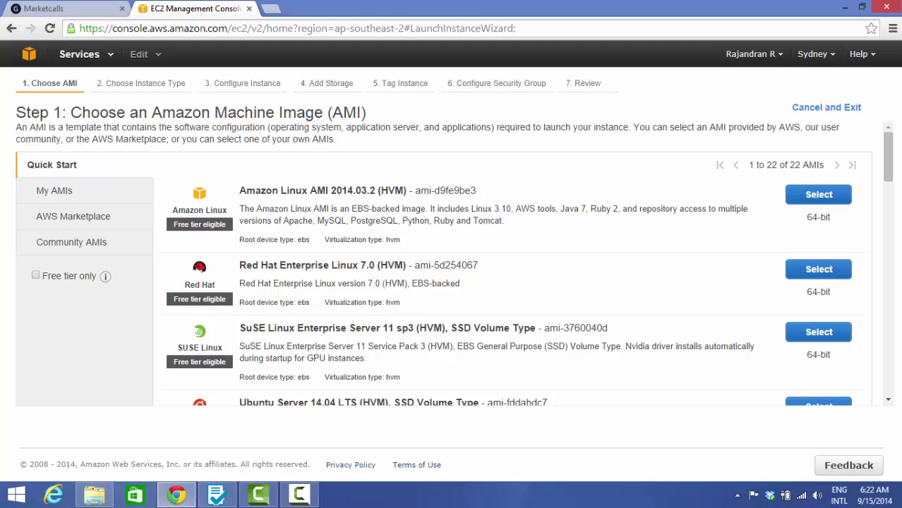
left_click_drag(890, 160, 891, 194)
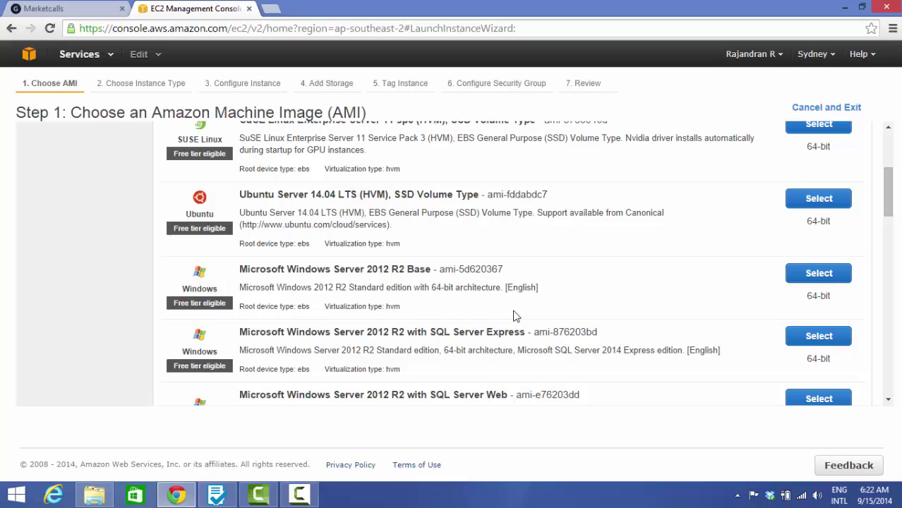
left_click(818, 274)
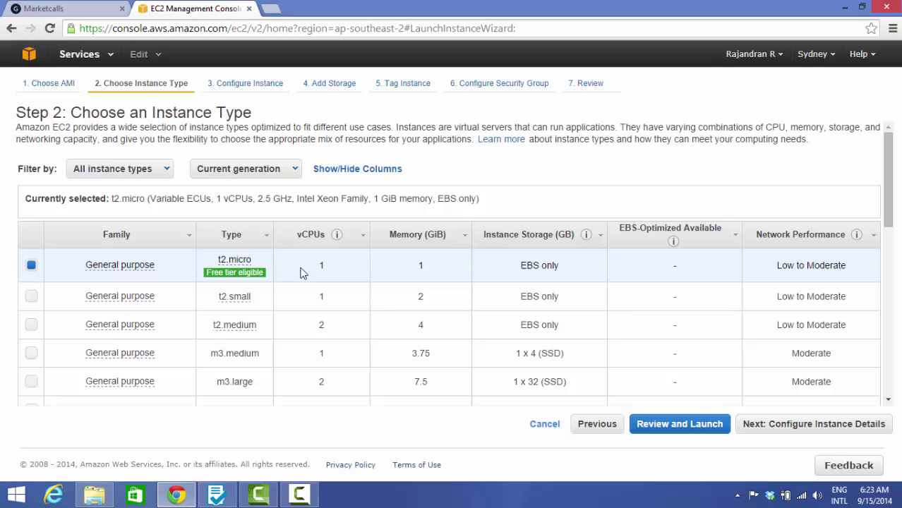
left_click(680, 424)
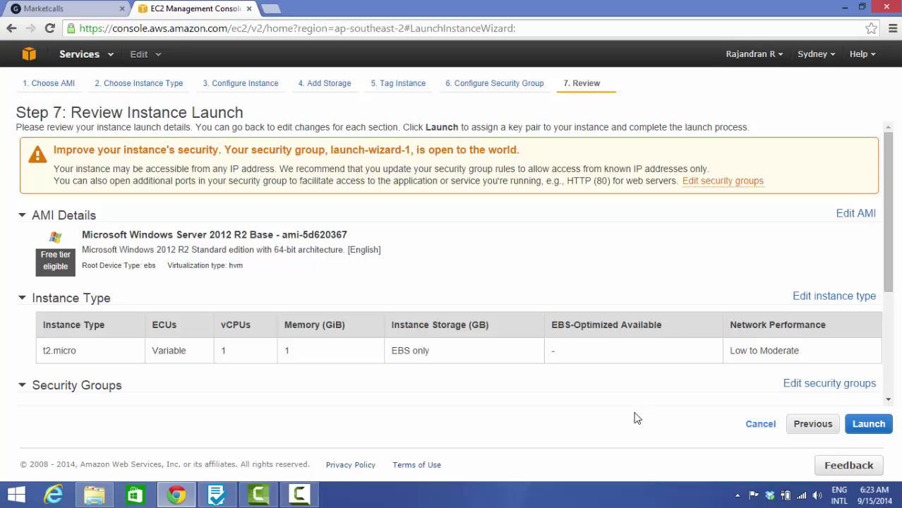
Launch the instance with a new key pair 'ami marketcalls', downloading its .pem file first.
left_click(869, 427)
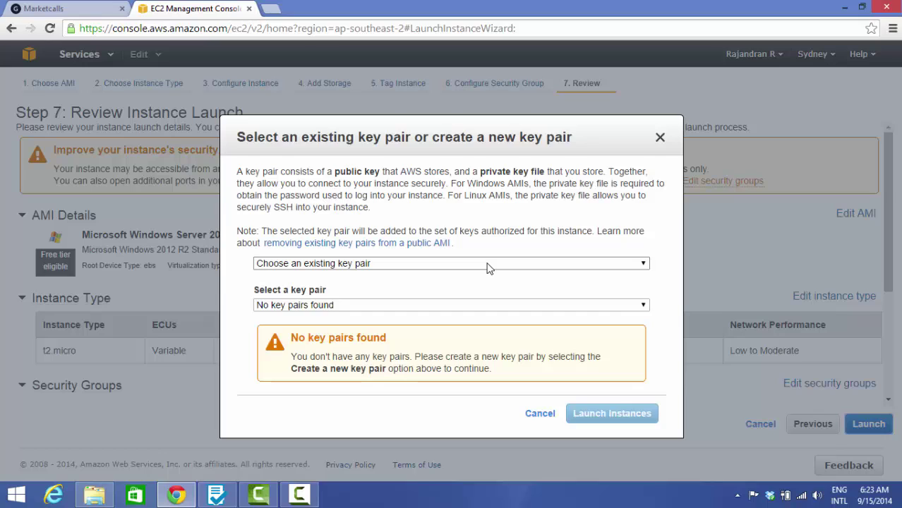
left_click(488, 268)
key("Escape")
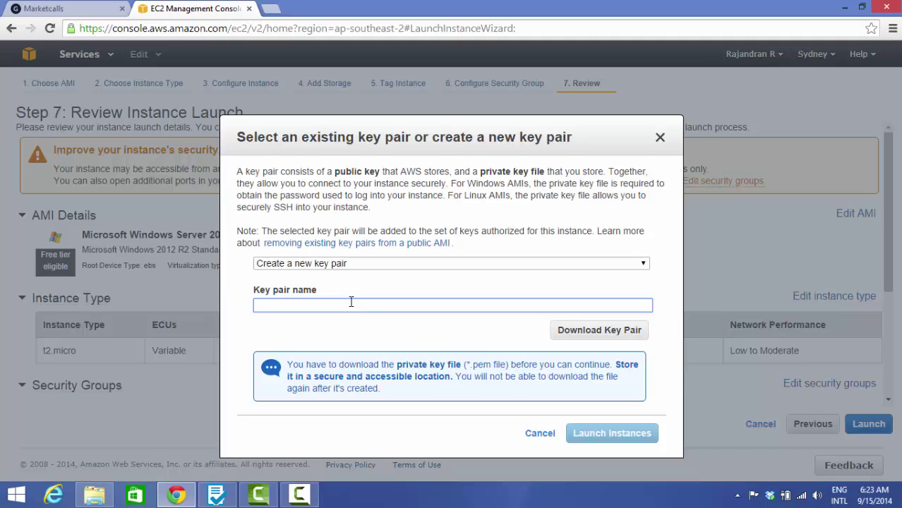
type("m")
key("BackSpace")
type("ami marketcalls")
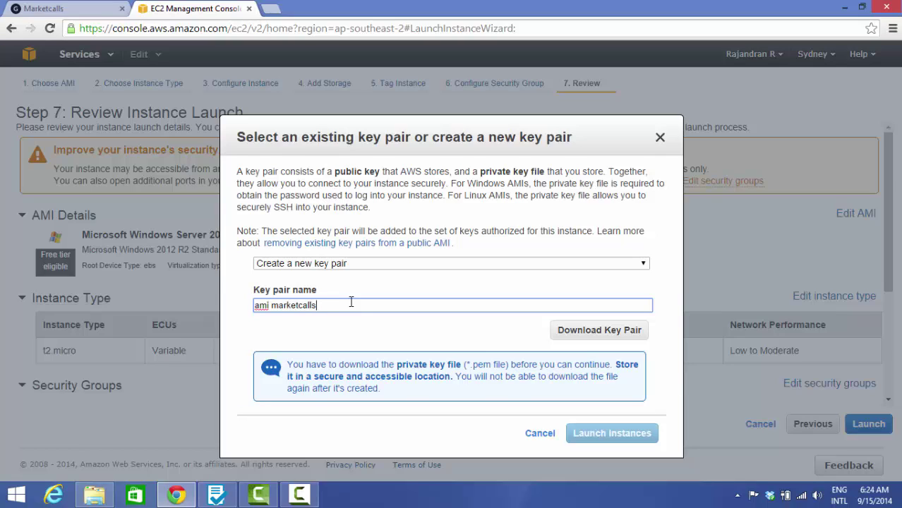
left_click(577, 331)
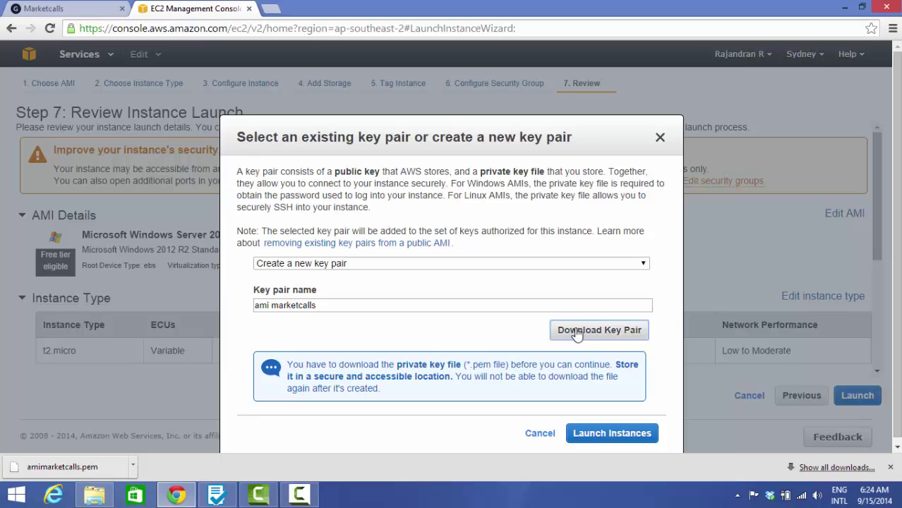
left_click(603, 435)
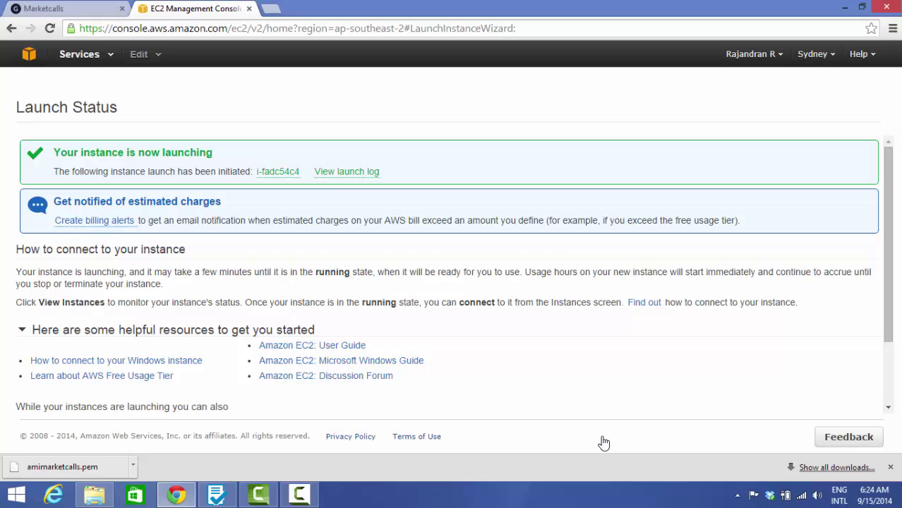
Glance at the account details, then view the Instances list from the Launch Status page.
left_click(732, 55)
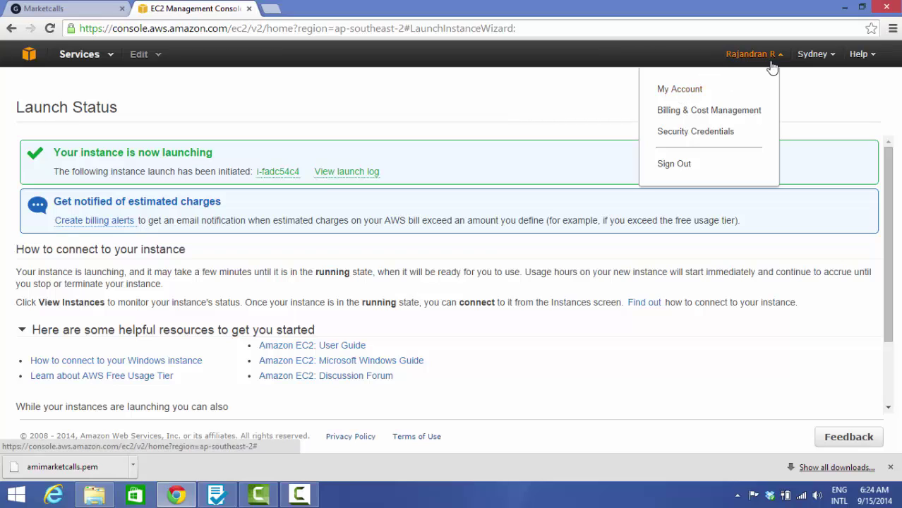
left_click(682, 91)
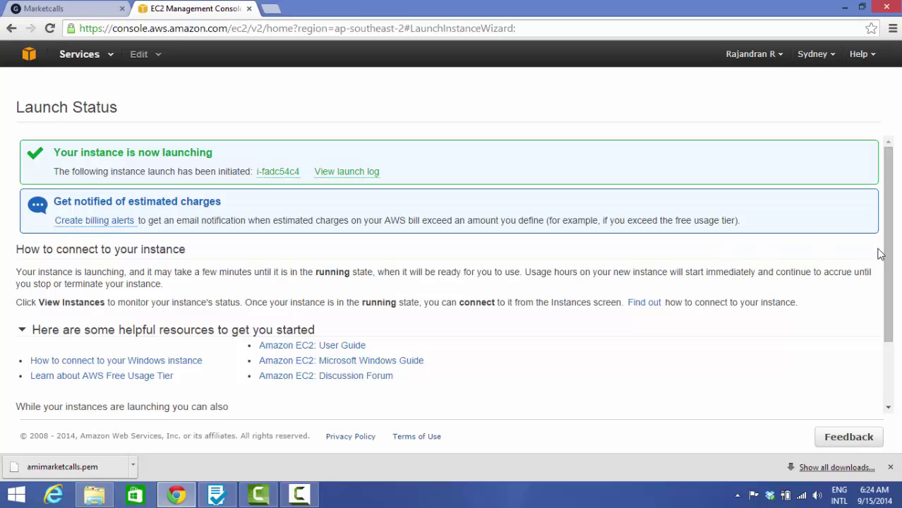
scroll(886, 254, "down", 3)
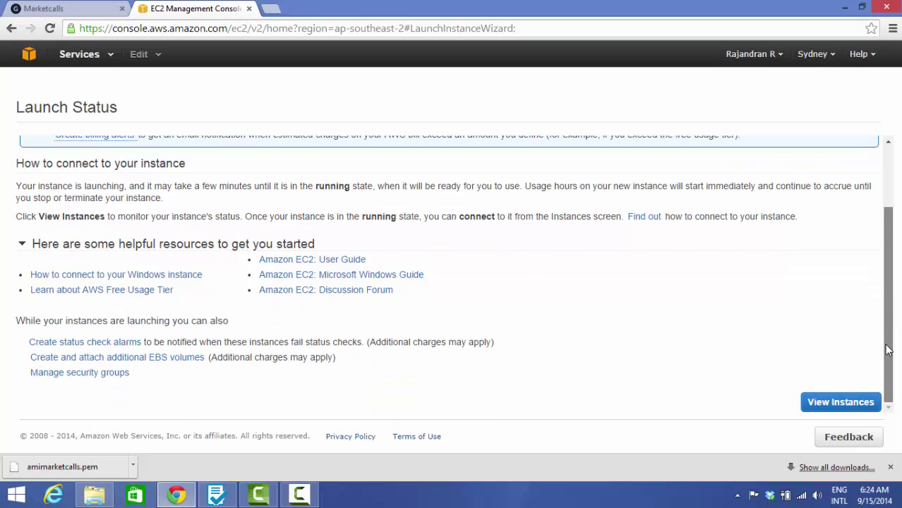
left_click(840, 402)
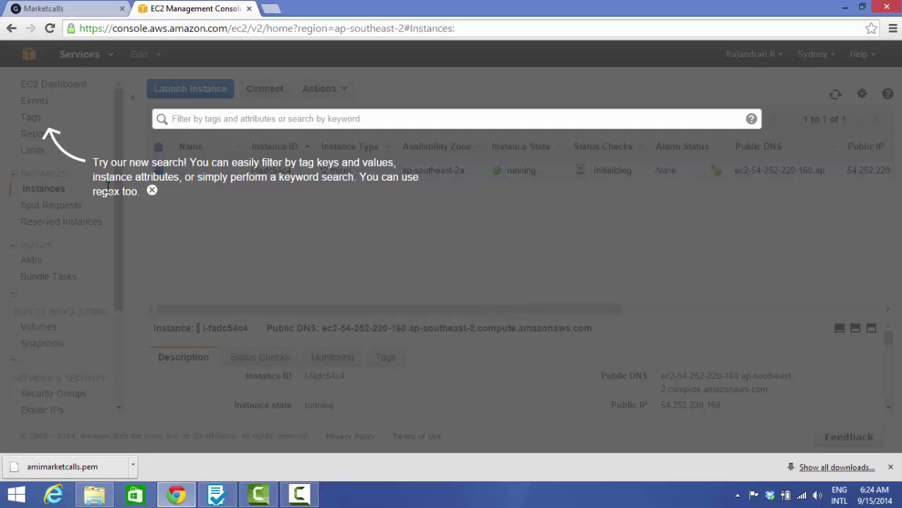
Dismiss the search tip and confirm the instance is running with status checks Initializing.
left_click(152, 192)
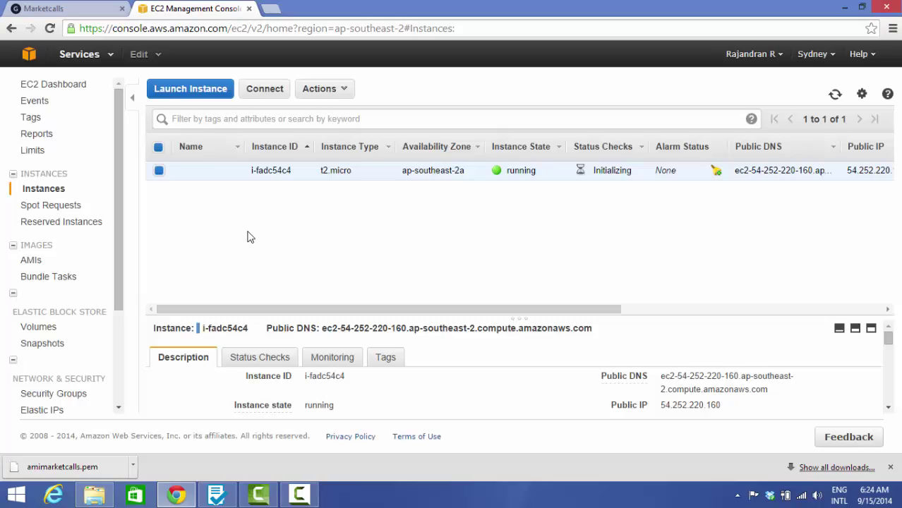
double_click(520, 171)
left_click_drag(591, 173, 633, 173)
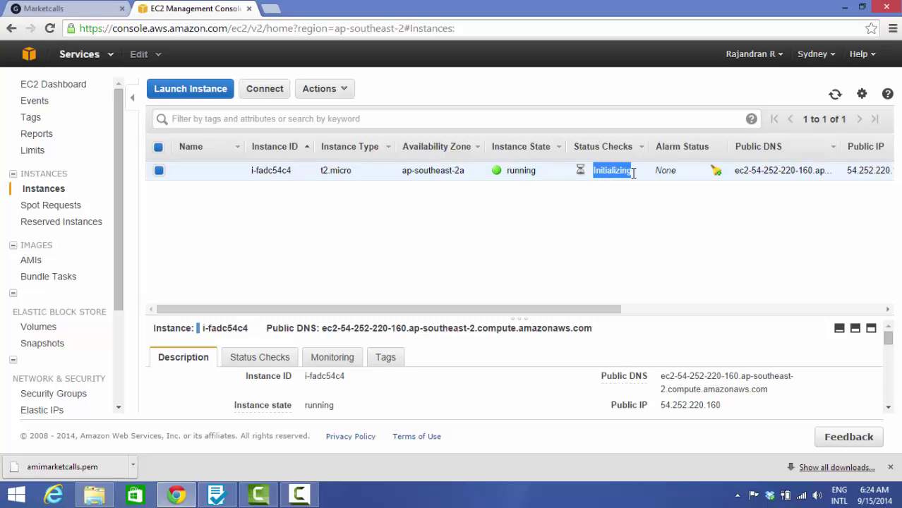
left_click_drag(560, 309, 683, 310)
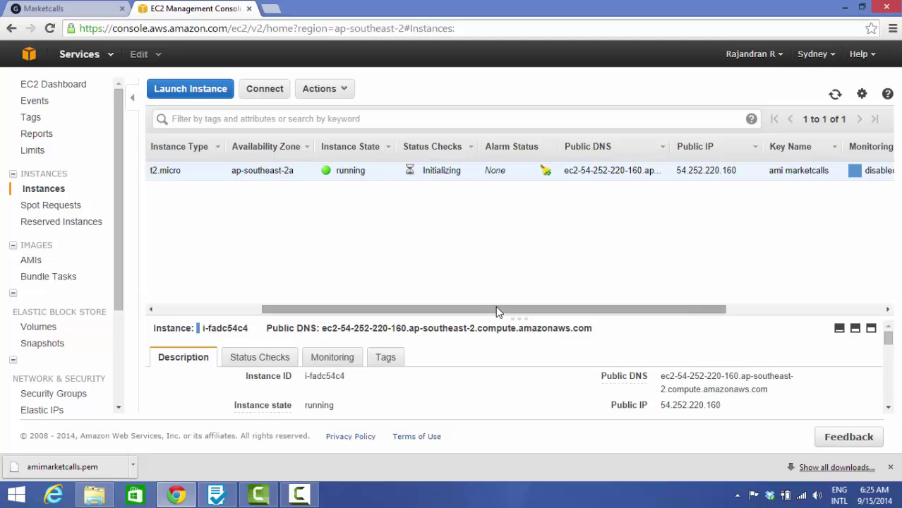
left_click_drag(496, 309, 389, 315)
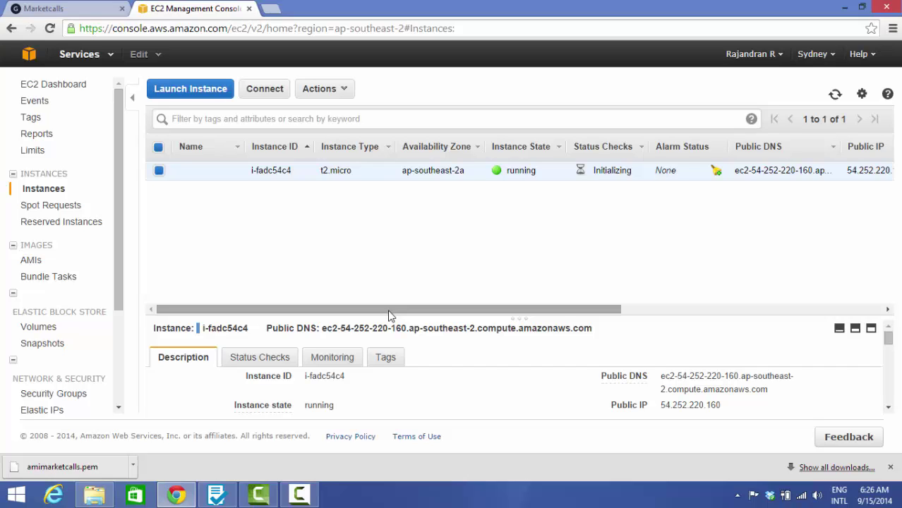
left_click_drag(390, 312, 576, 307)
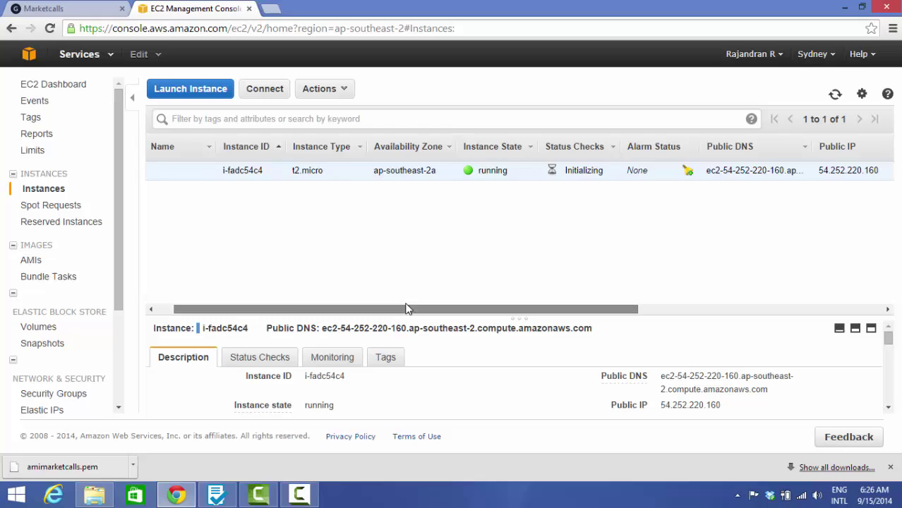
left_click_drag(406, 309, 294, 309)
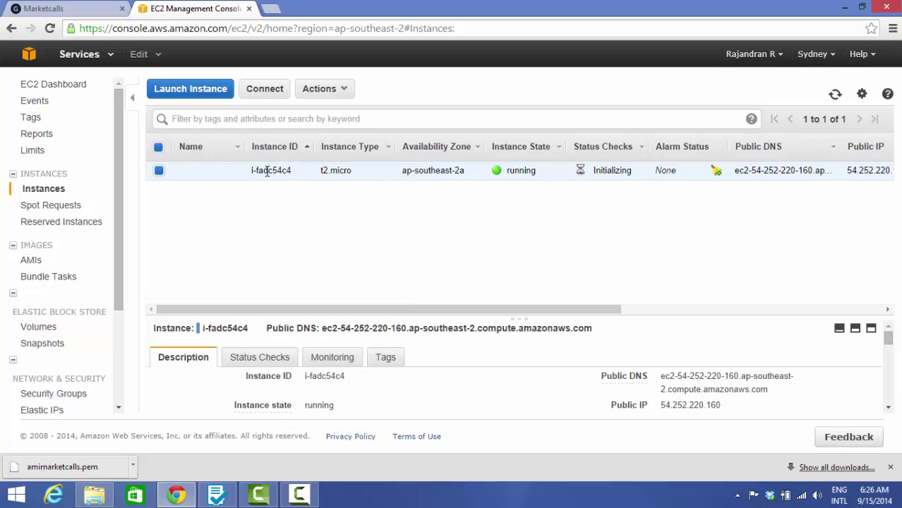
left_click(187, 94)
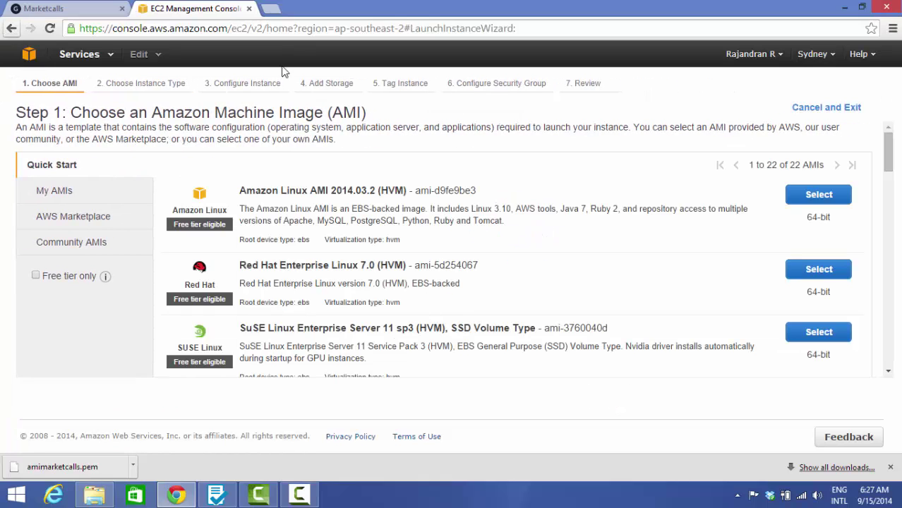
left_click(836, 110)
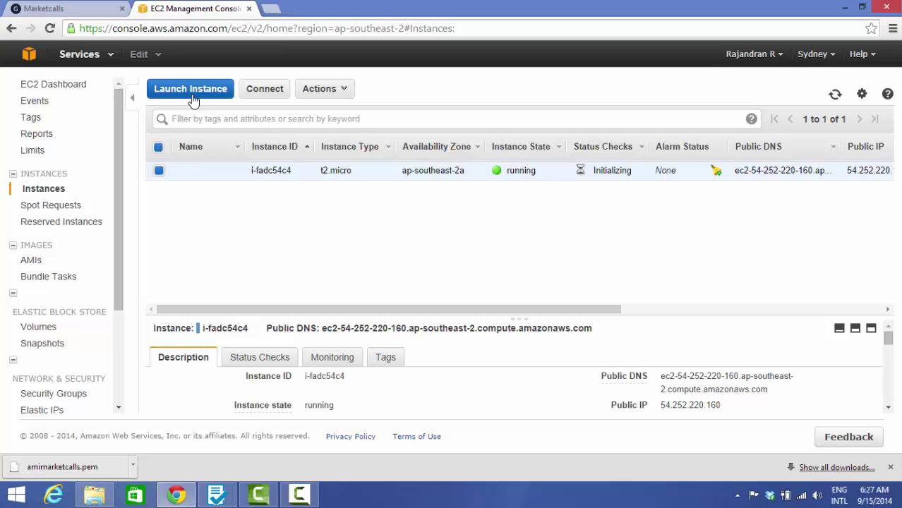
Decrypt the Administrator password in the Connect dialog using amimarketcalls.pem from Downloads.
left_click(260, 95)
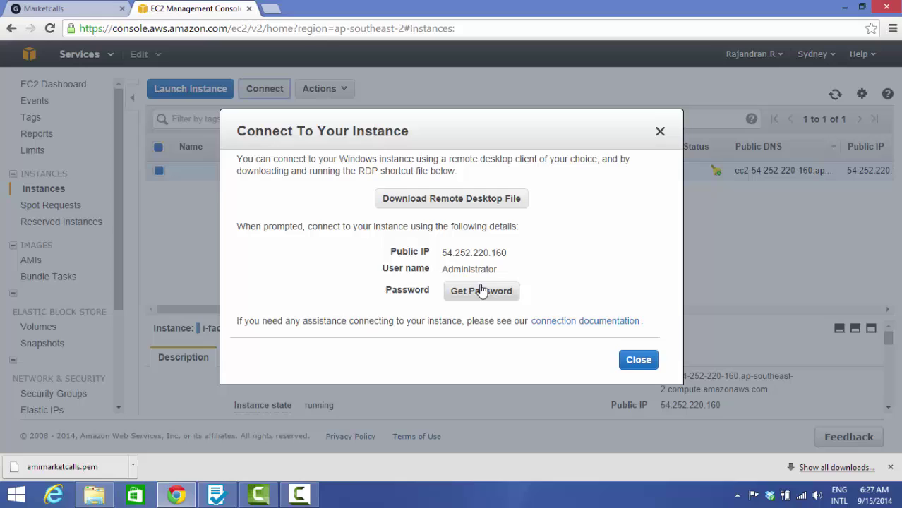
left_click_drag(439, 271, 506, 277)
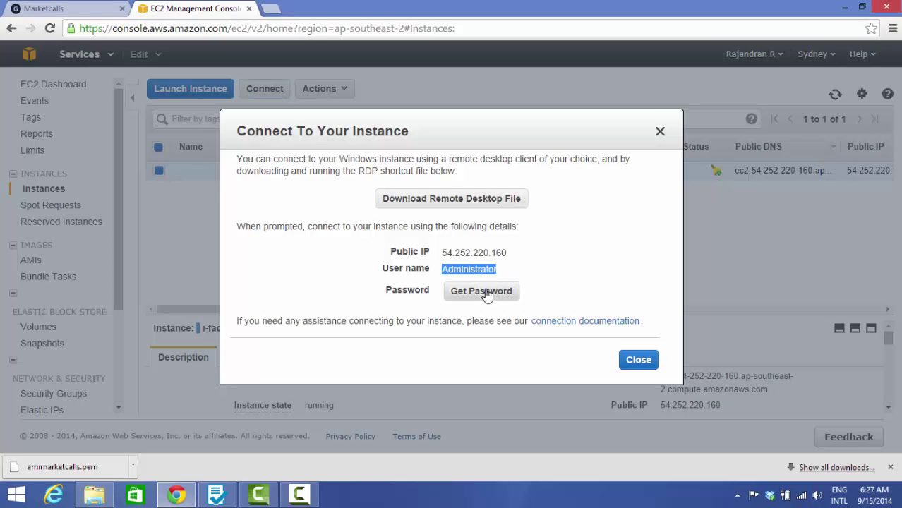
left_click(485, 292)
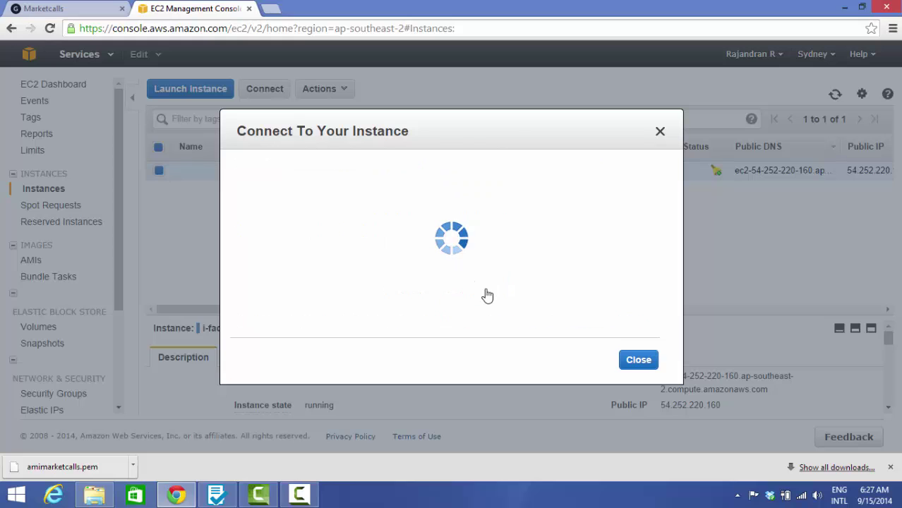
left_click(439, 254)
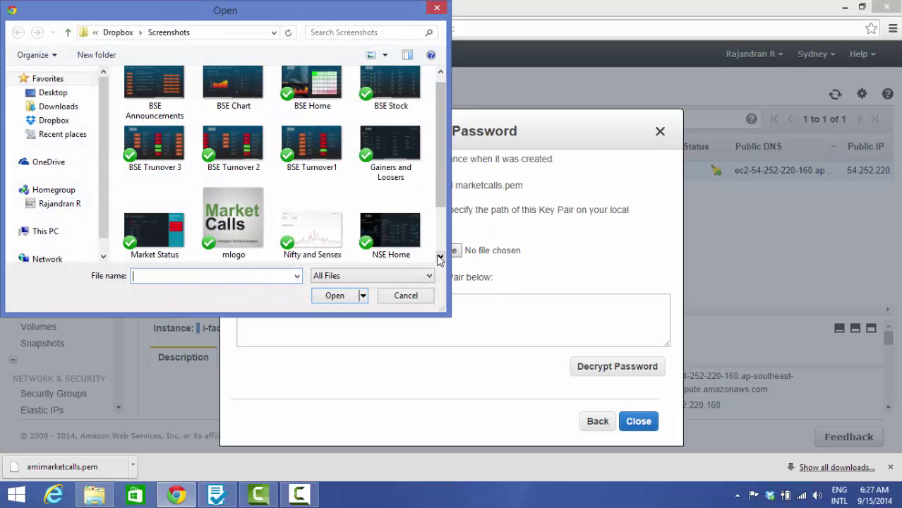
left_click(60, 110)
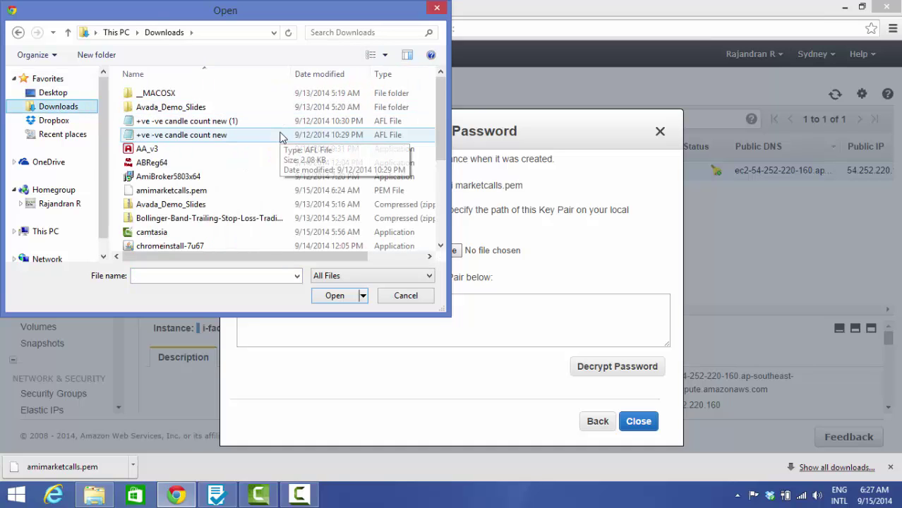
left_click(171, 190)
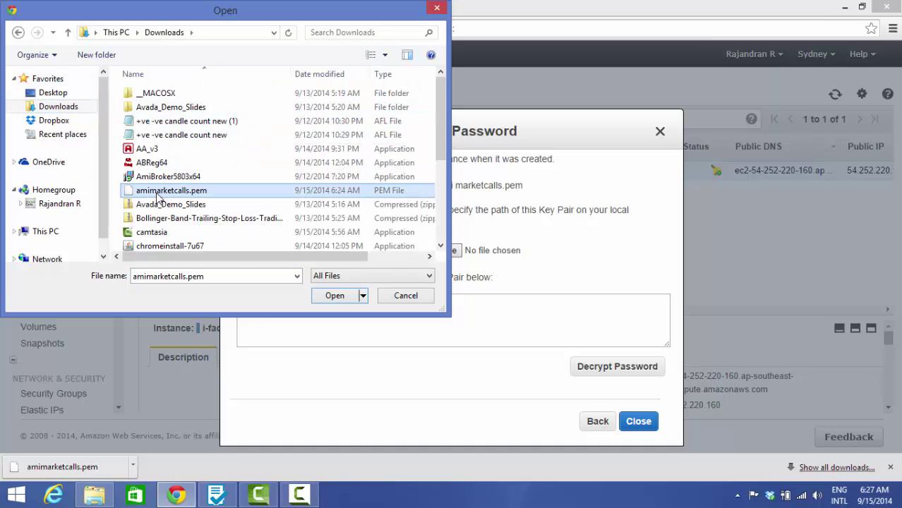
left_click(332, 295)
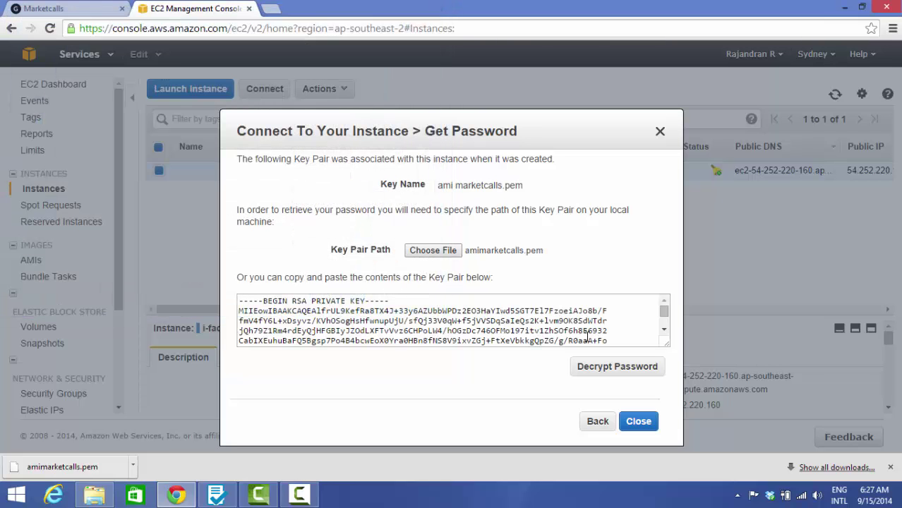
left_click(603, 371)
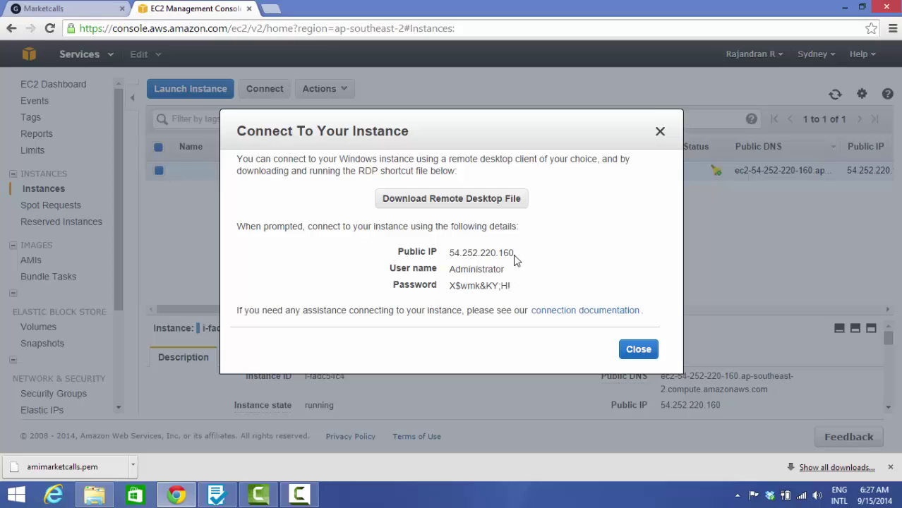
Open Remote Desktop Connection by searching Windows for 'remote'.
left_click_drag(516, 253, 450, 252)
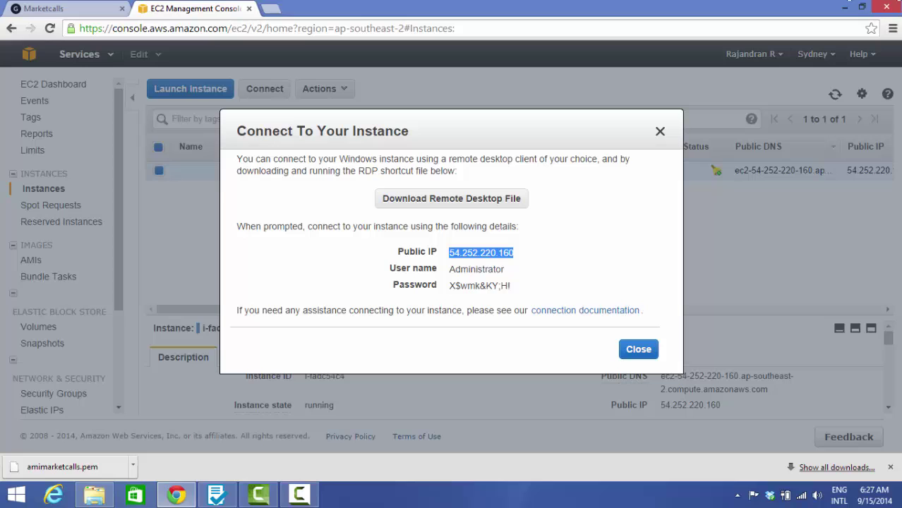
mouse_move(899, 3)
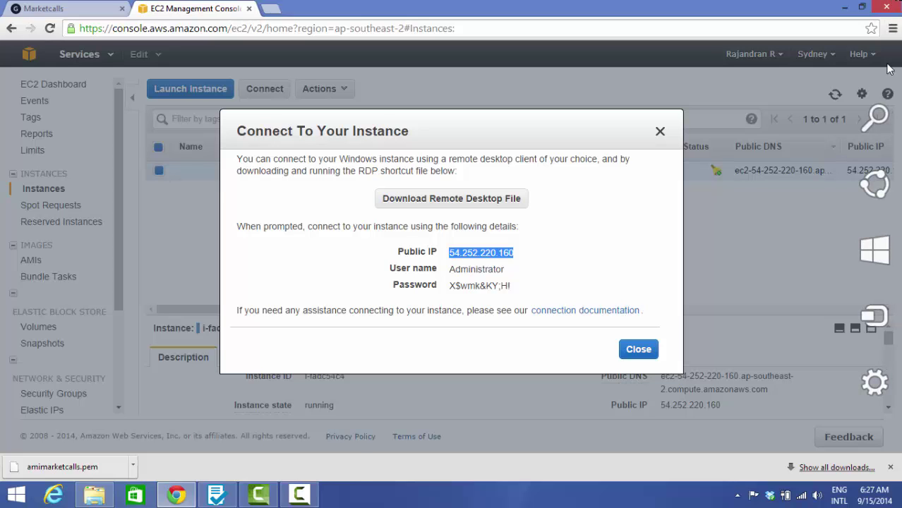
left_click(880, 118)
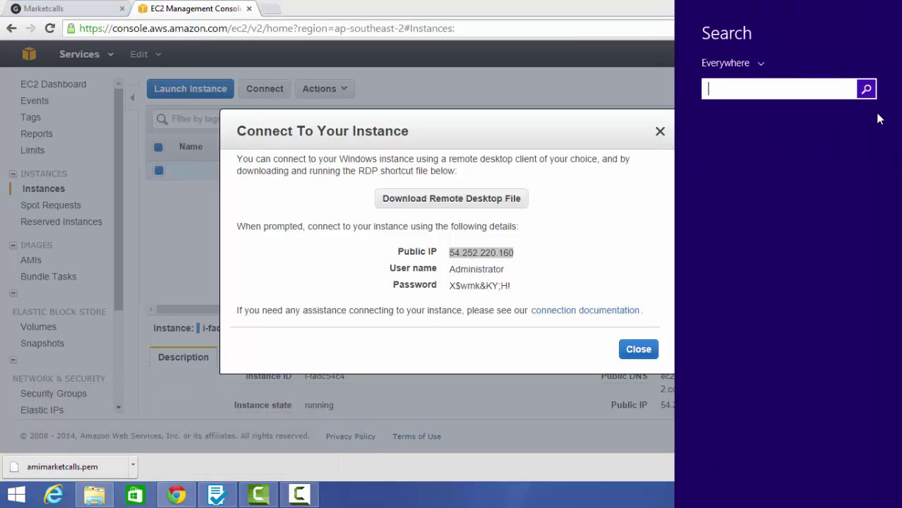
type("remote Desktop")
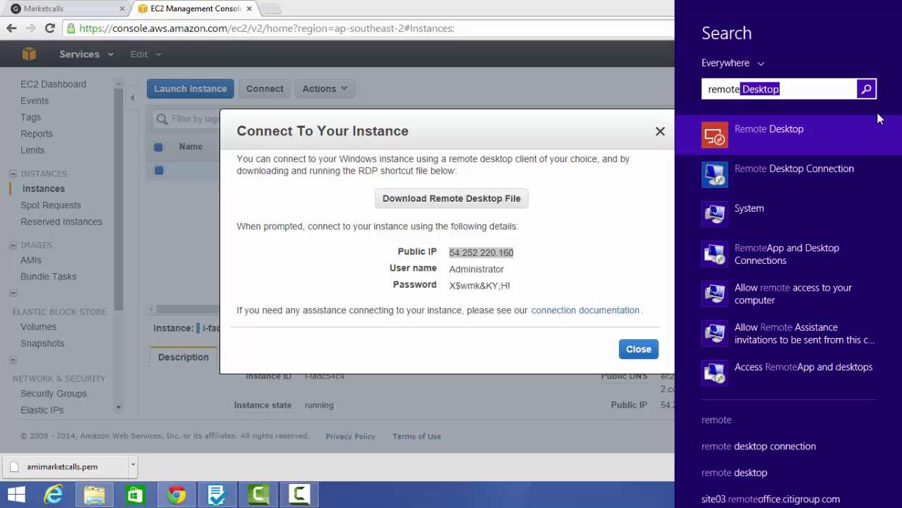
left_click(804, 172)
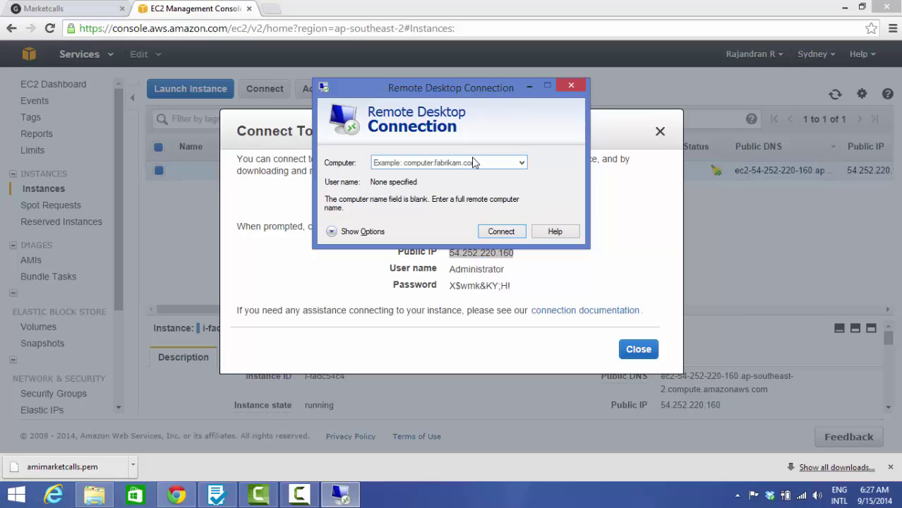
Copy the public IP 54.252.220.160 into the Remote Desktop computer field.
left_click(438, 162)
double_click(470, 254)
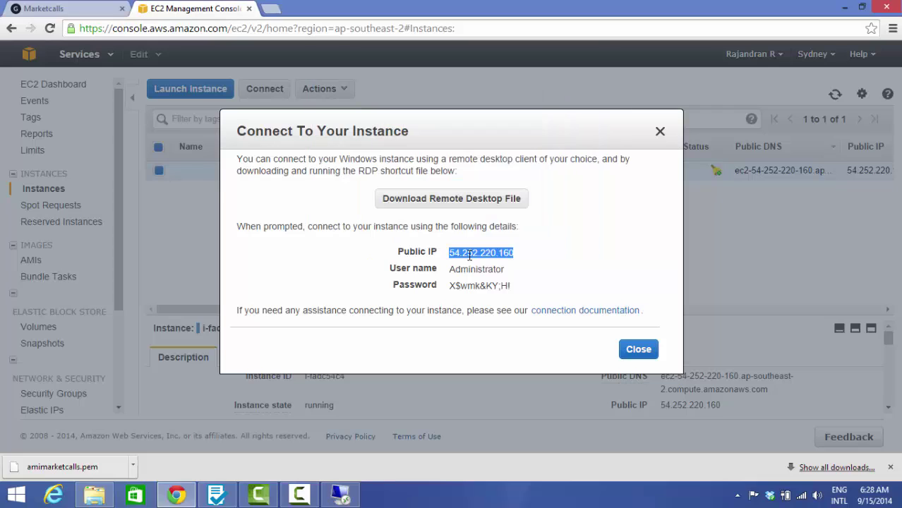
key("ctrl+c")
key("alt+Tab")
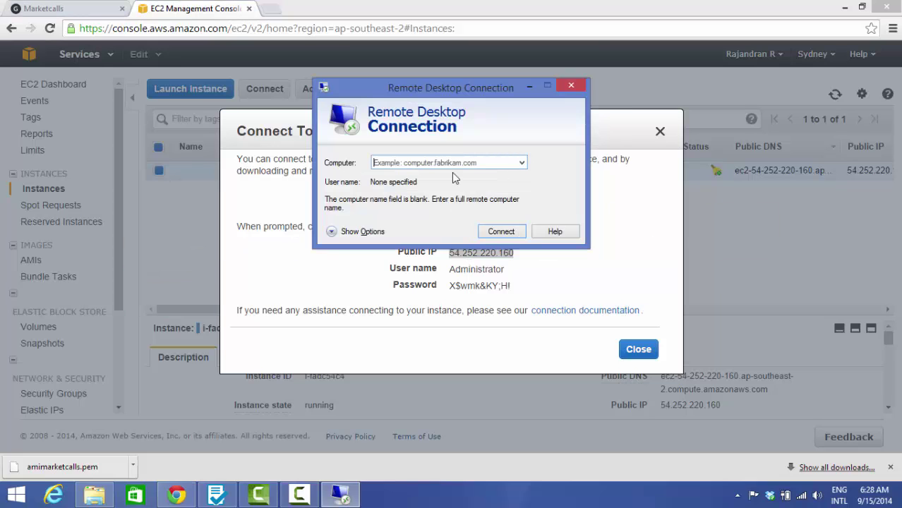
key("ctrl+v")
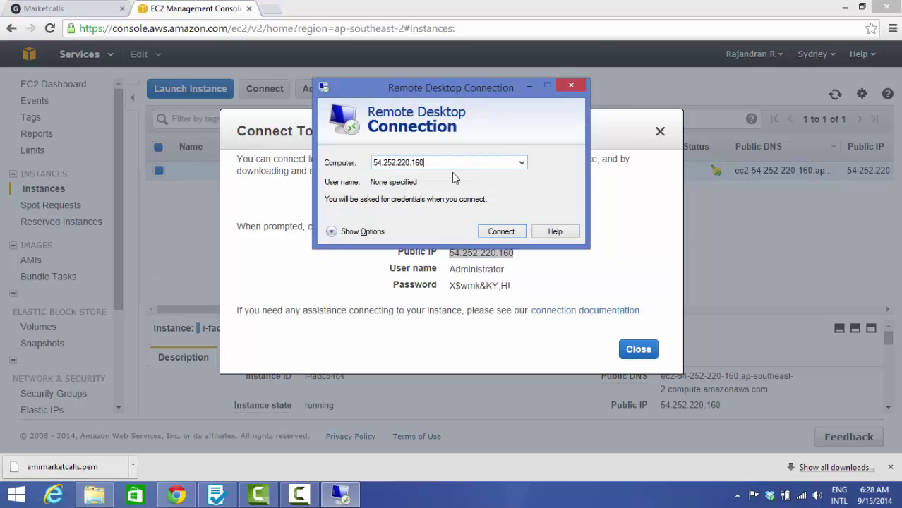
Start connecting and sign in with a different account as Administrator.
left_click(500, 232)
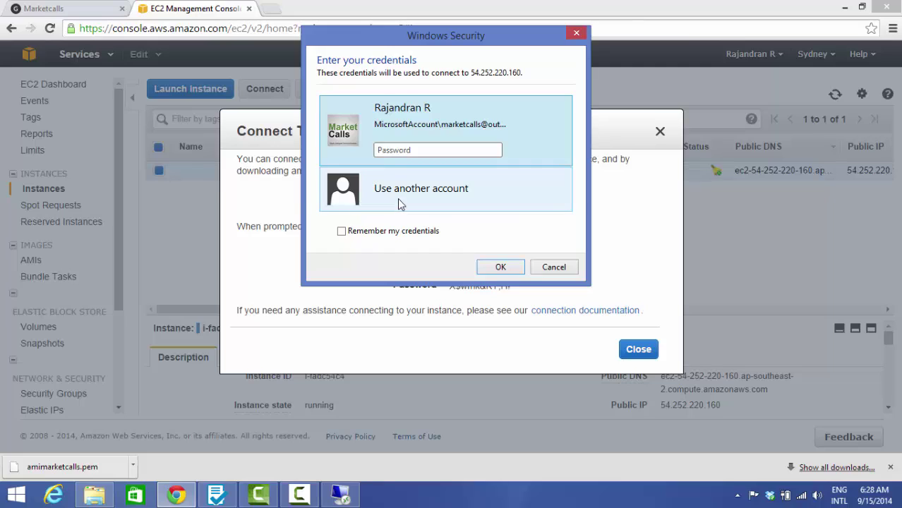
left_click(397, 201)
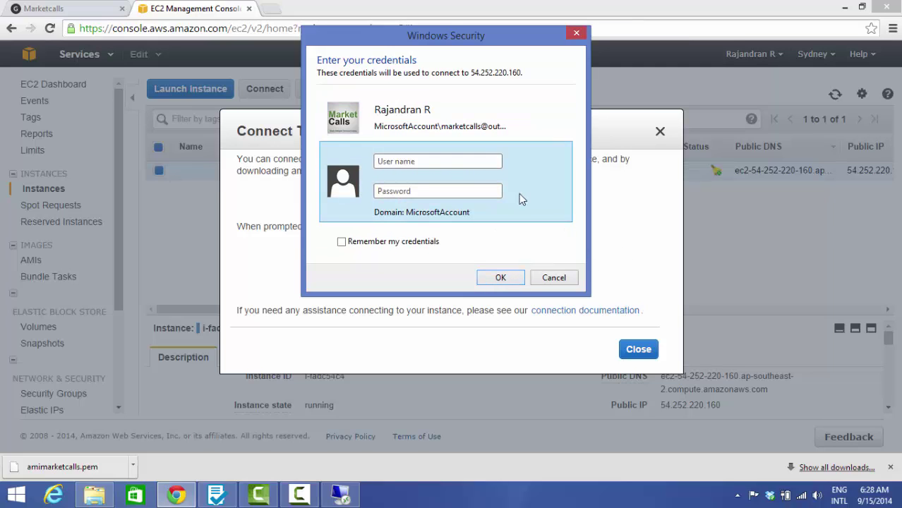
type("Administrator")
key("Tab")
Paste the decrypted password, connect, and accept the certificate without future warnings for this computer.
left_click(624, 232)
triple_click(467, 284)
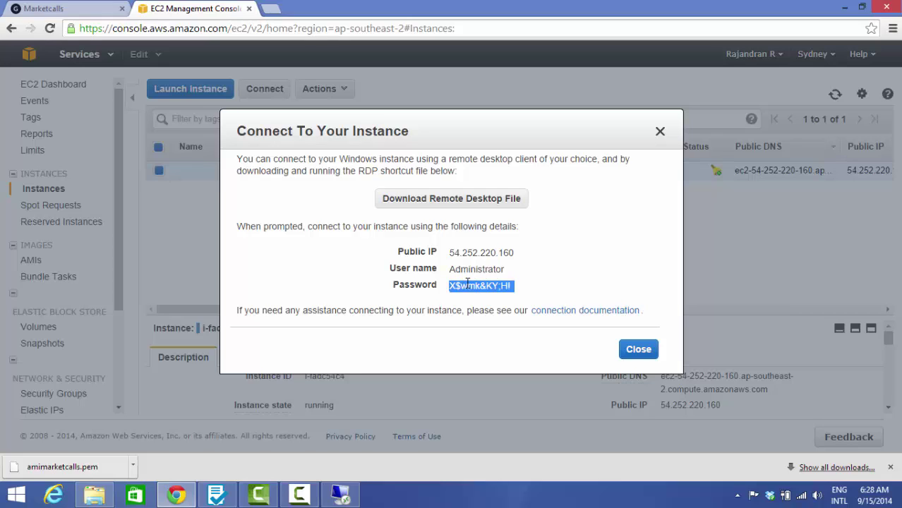
left_click(467, 283)
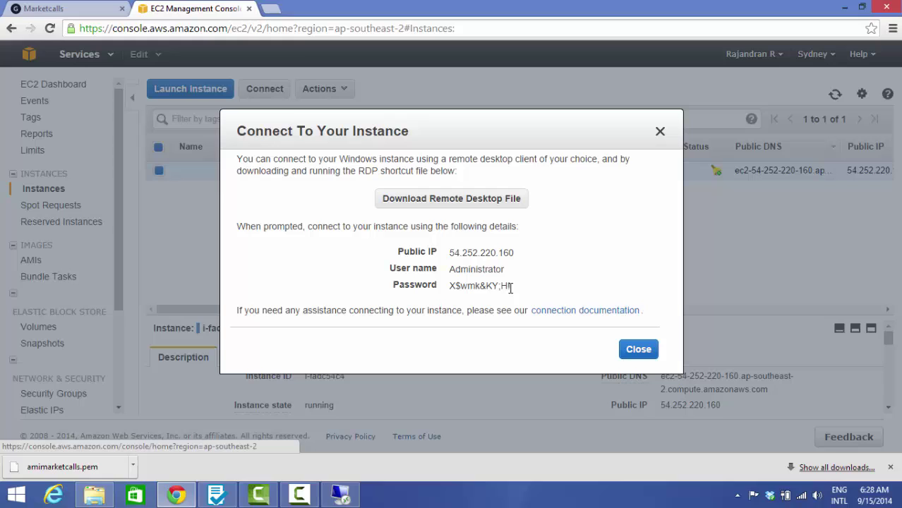
left_click_drag(510, 286, 449, 286)
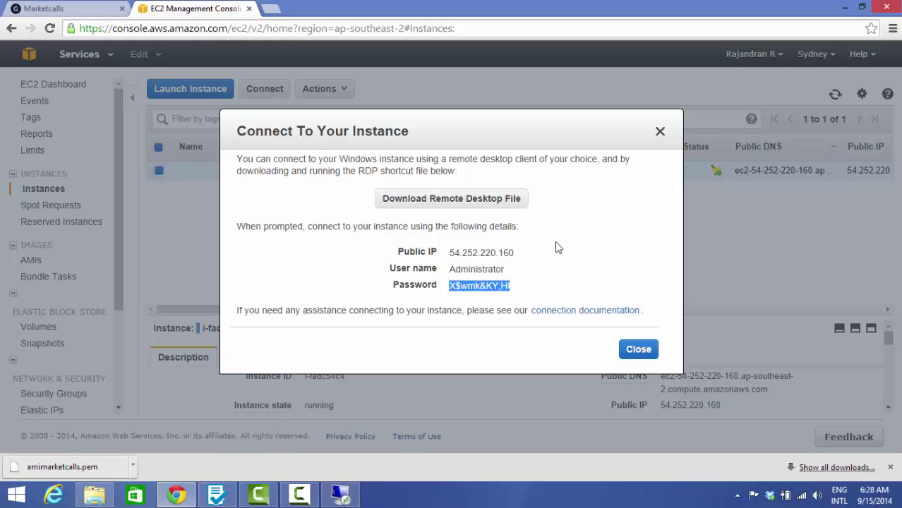
left_click(337, 497)
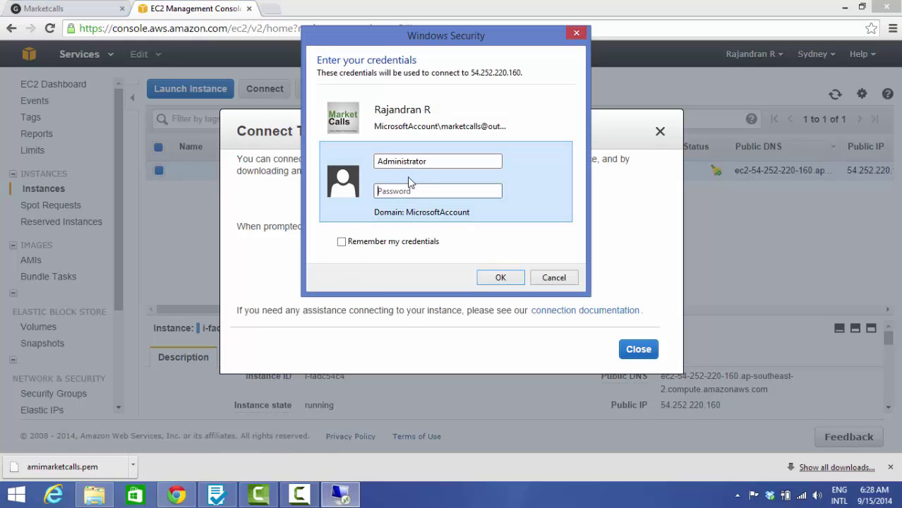
key("ctrl+v")
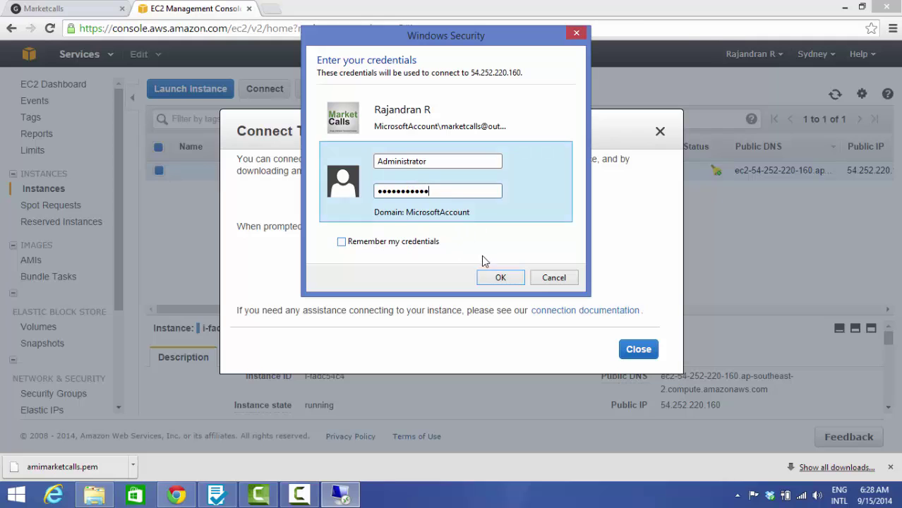
left_click(490, 278)
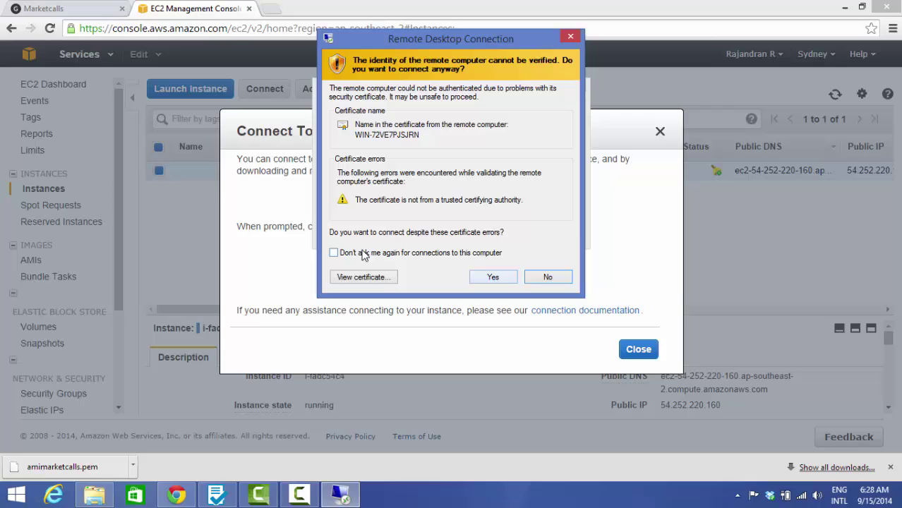
left_click(334, 253)
left_click(491, 277)
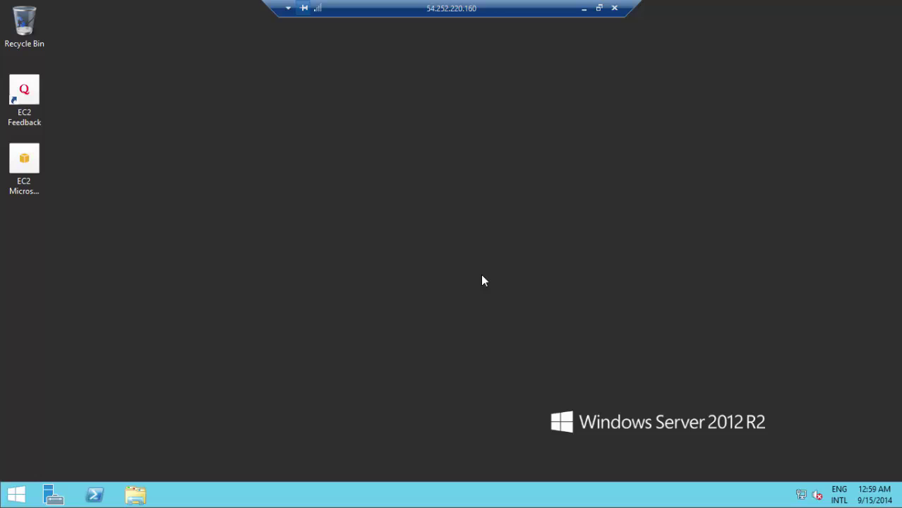
Load amibroker.com/download.html in Internet Explorer and start the 32-bit AmiBroker 5.80.3 download.
left_click(14, 496)
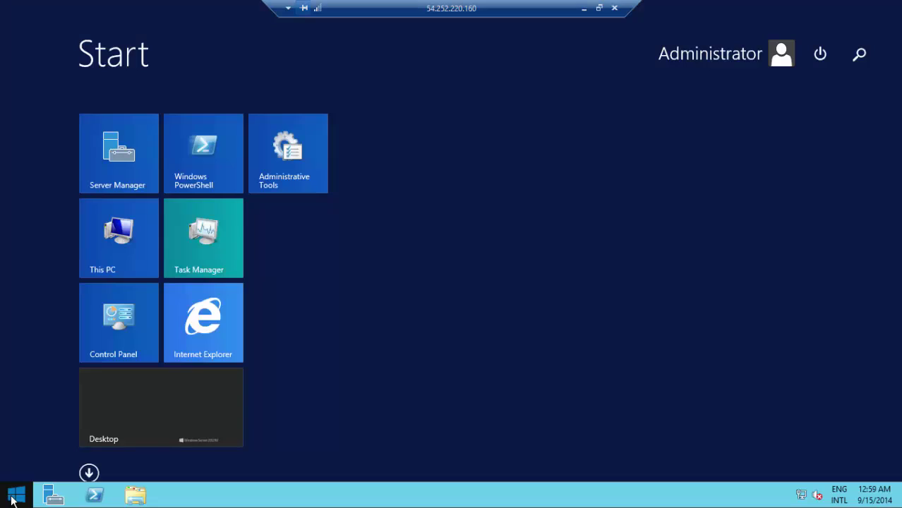
left_click(198, 327)
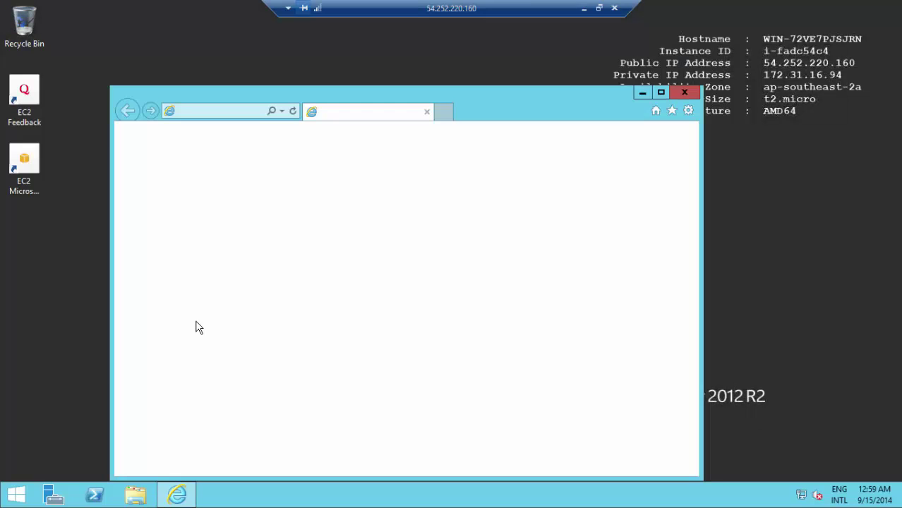
left_click(220, 111)
type("am")
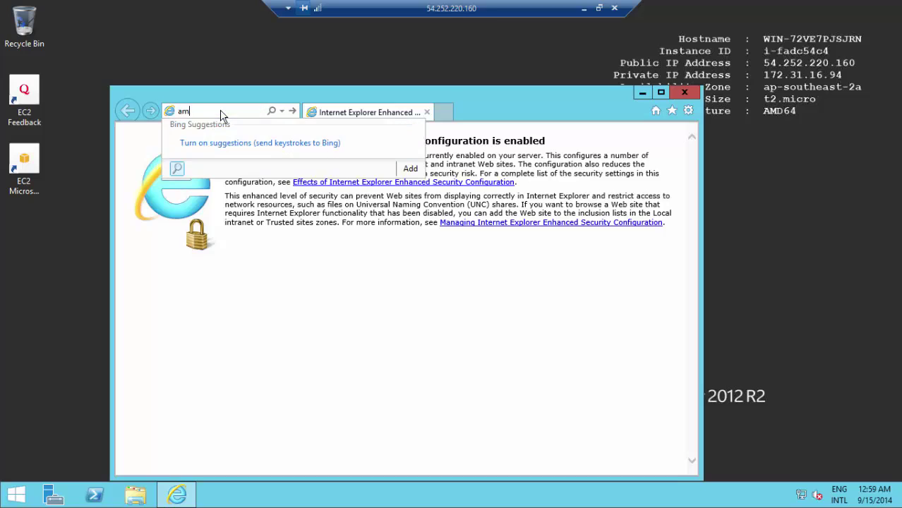
type("ibroker.com/download.html")
key("Return")
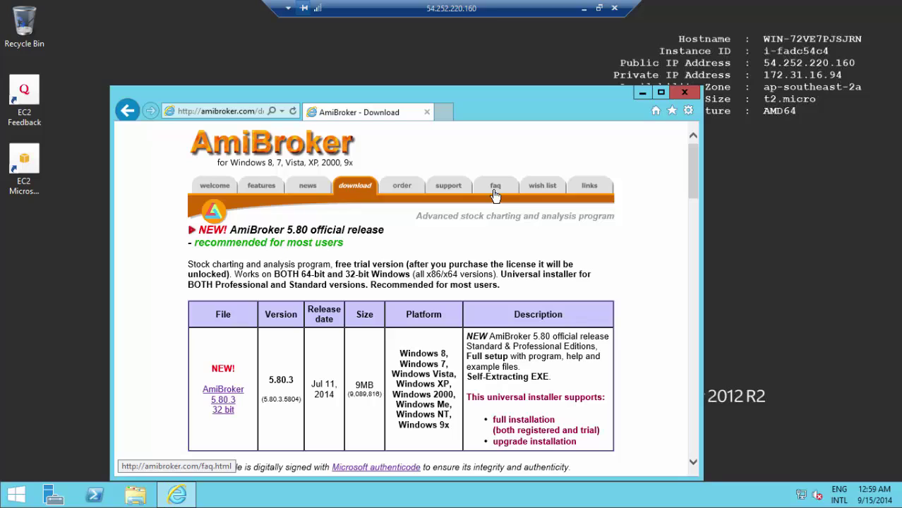
left_click(222, 398)
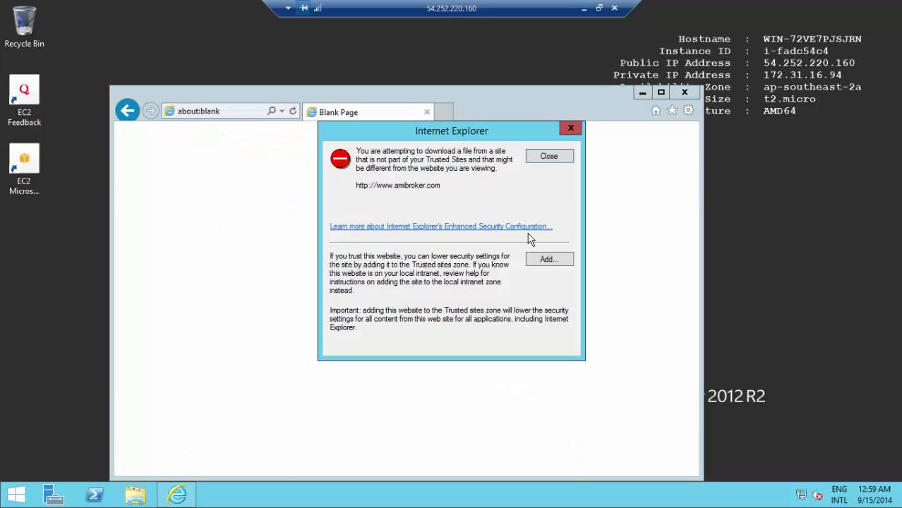
left_click(536, 260)
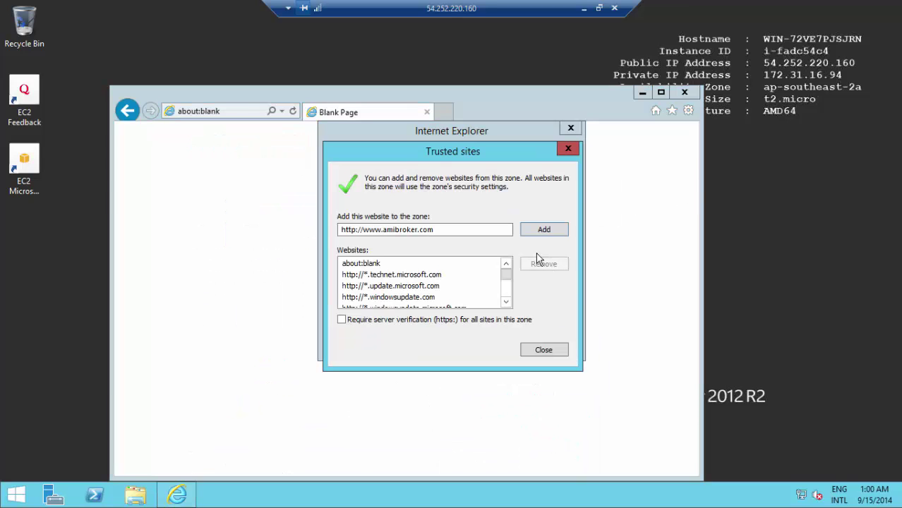
left_click(544, 230)
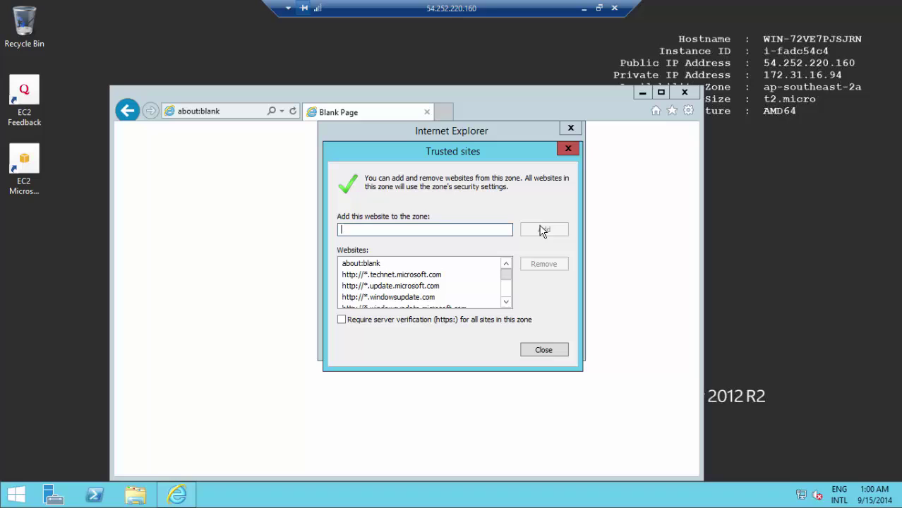
left_click(544, 351)
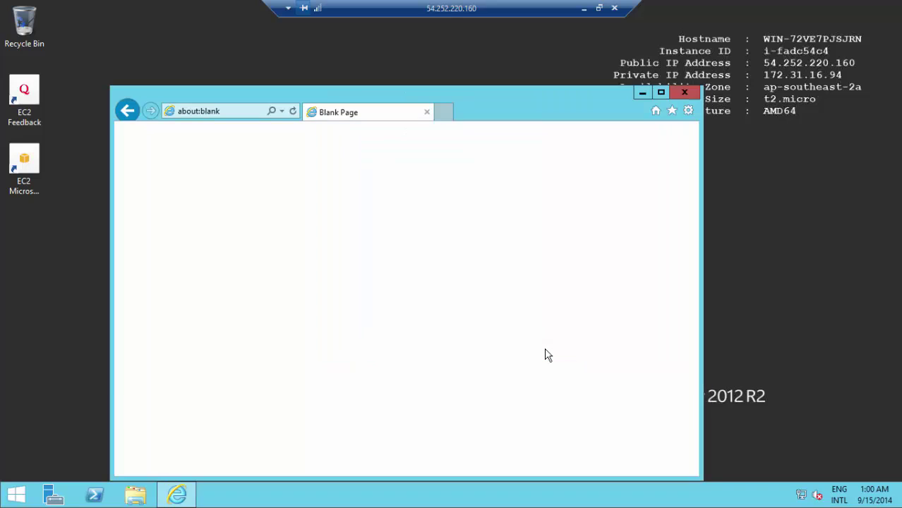
Reload the AmiBroker download page and save the 64-bit installer AmiBroker5803x64.exe.
left_click(232, 112)
type("amibroker.com")
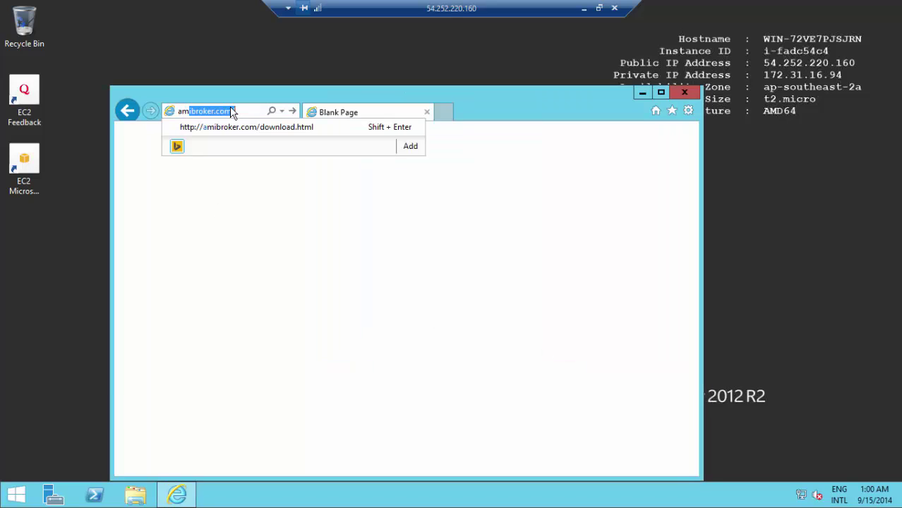
key("Down")
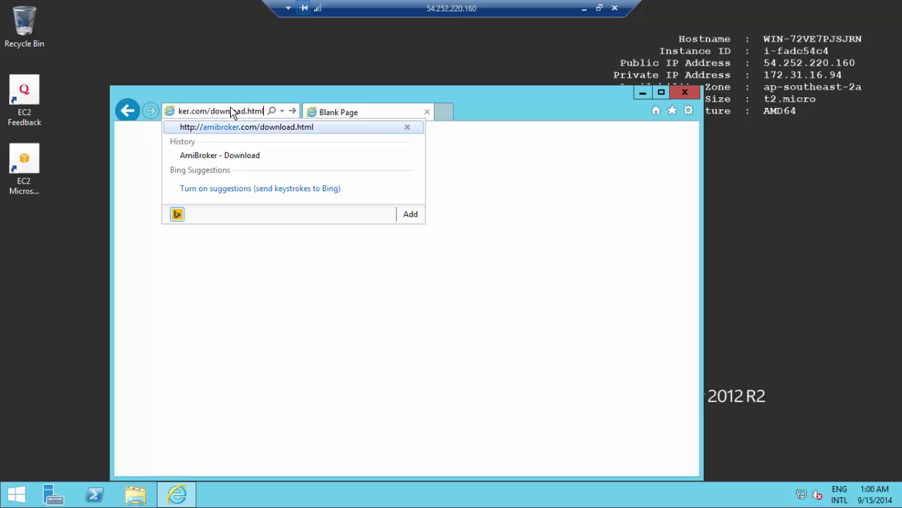
key("Return")
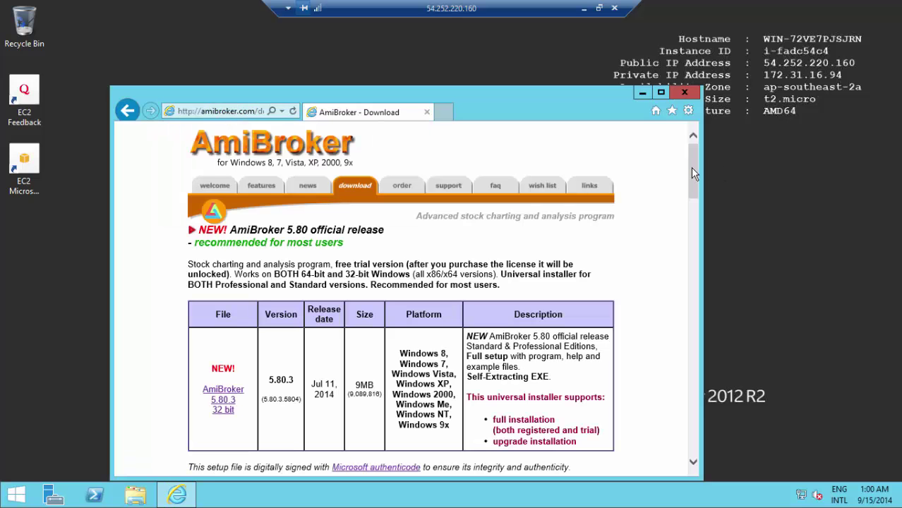
left_click_drag(690, 167, 690, 224)
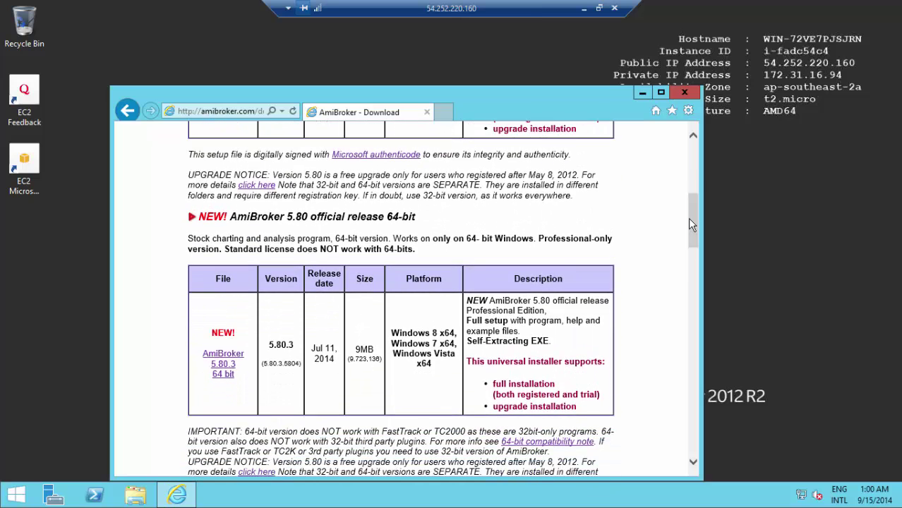
left_click(218, 375)
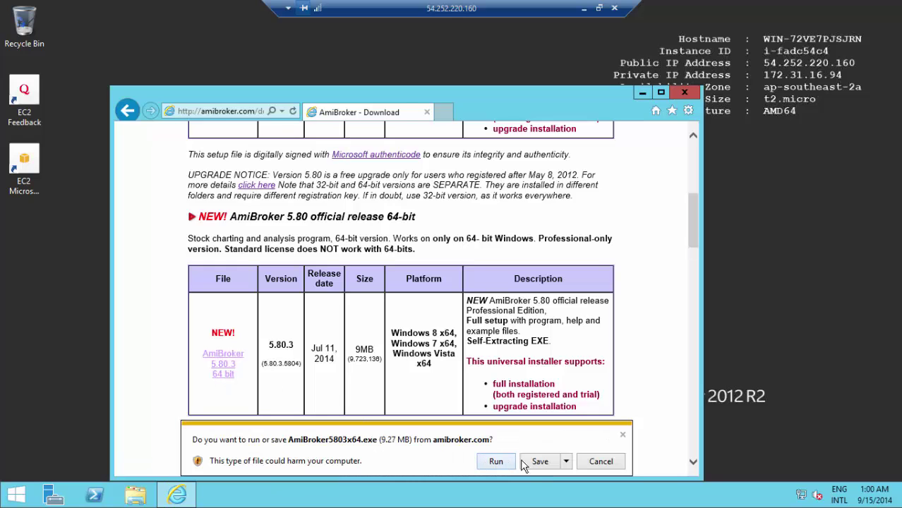
left_click(540, 462)
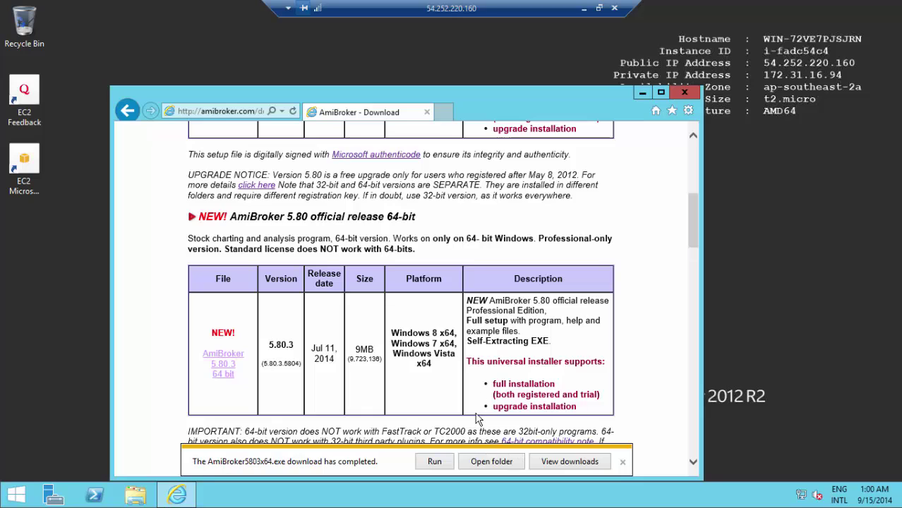
Run AmiBroker5803x64.exe and install it with the licence accepted, default folder and Full Installation.
left_click(434, 463)
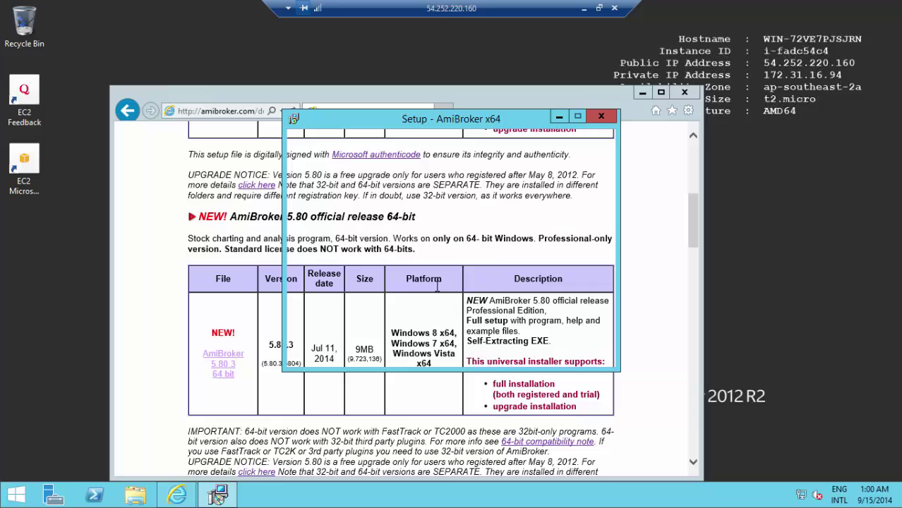
left_click(528, 353)
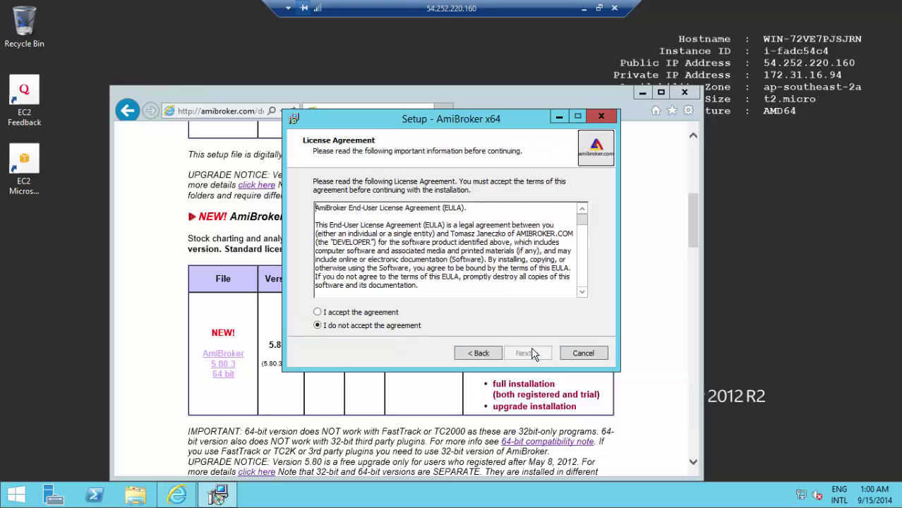
left_click(318, 313)
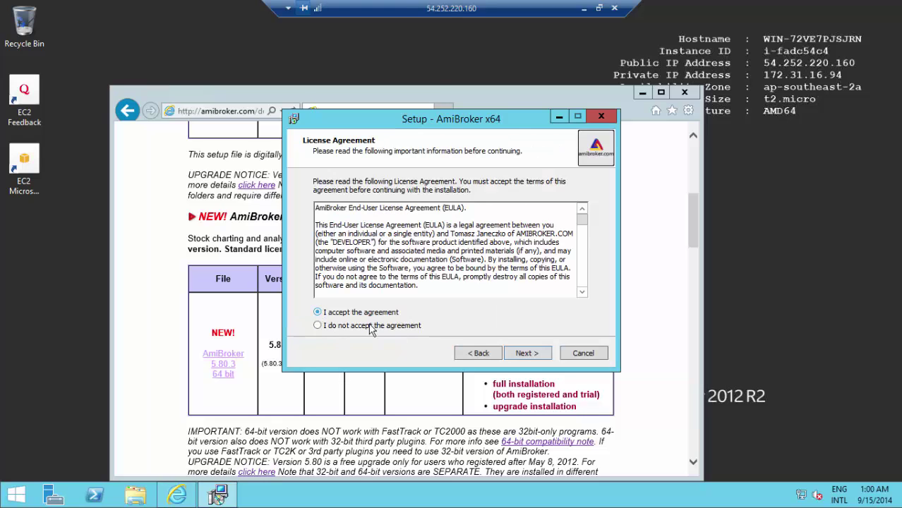
left_click(525, 354)
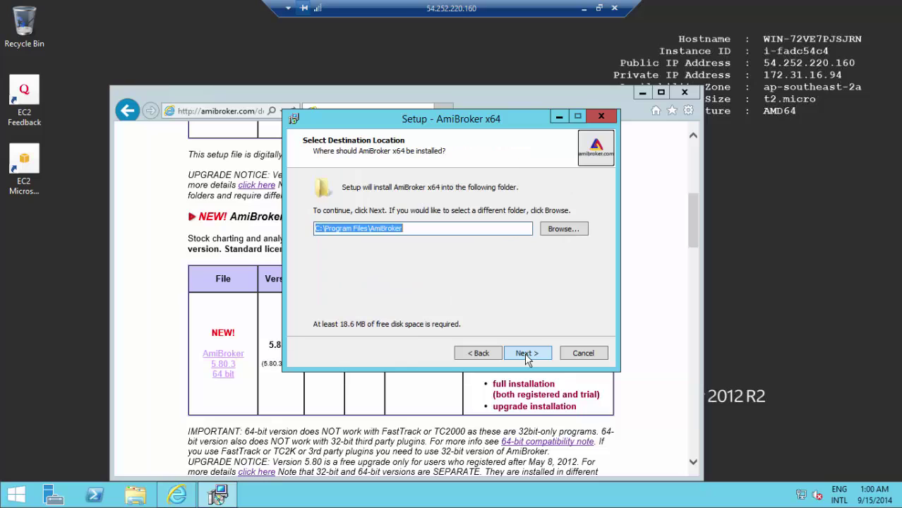
left_click(527, 356)
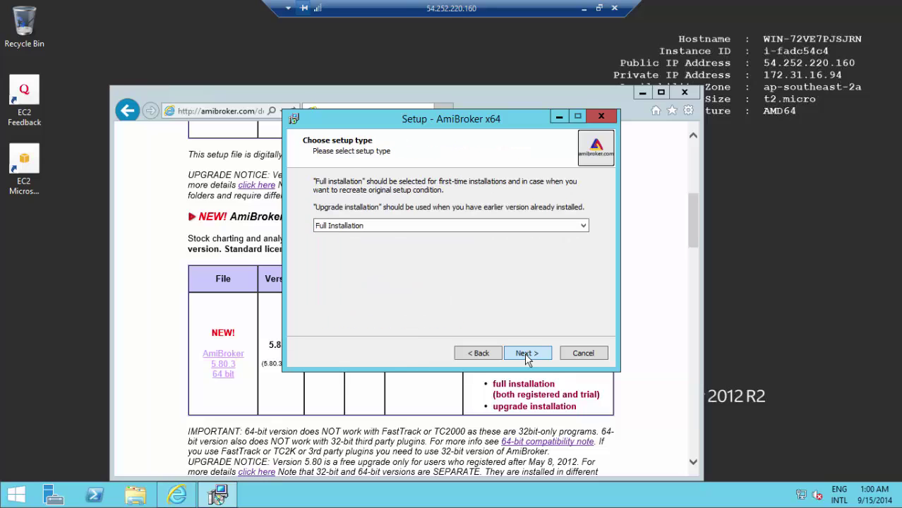
left_click(528, 353)
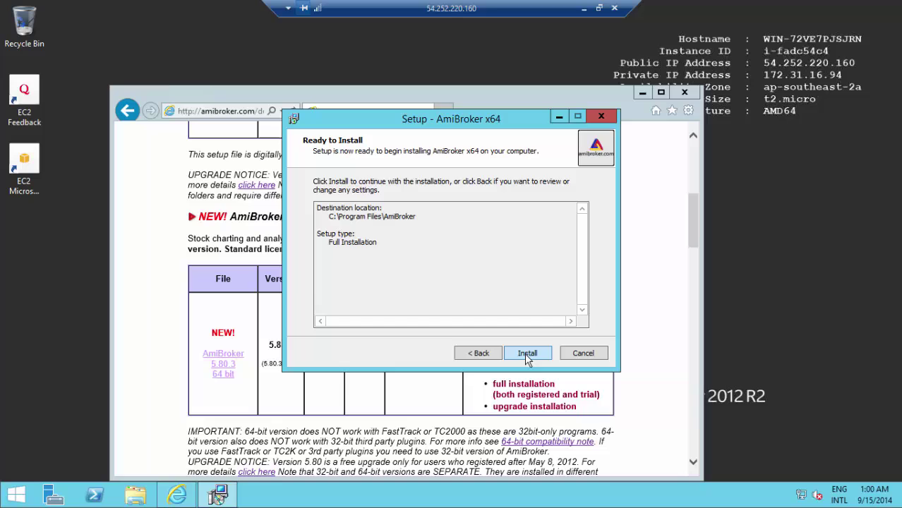
left_click(527, 353)
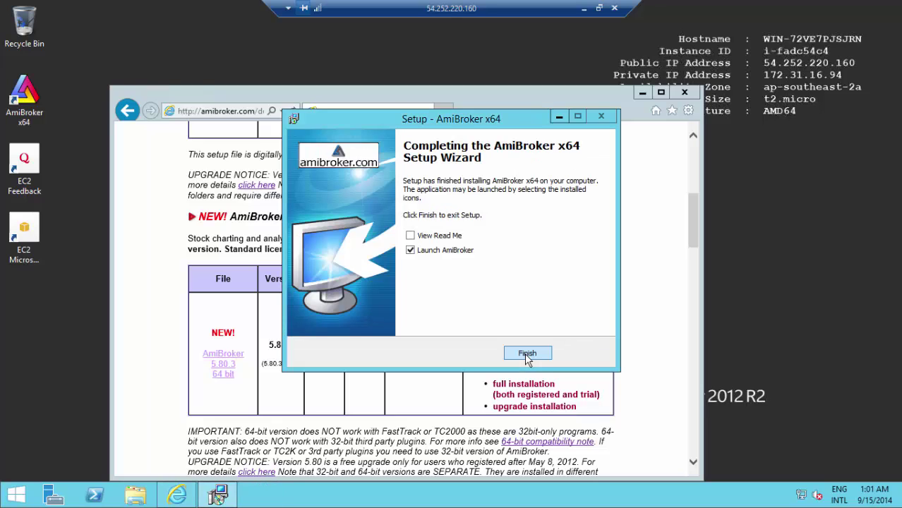
Finish setup with AmiBroker launching and close the AmiBroker 5.80 startup notice.
left_click(527, 354)
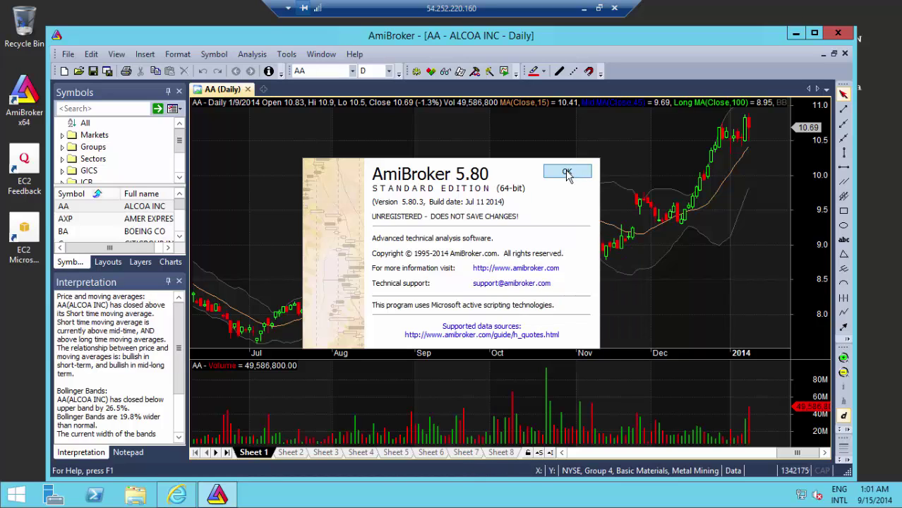
left_click(567, 174)
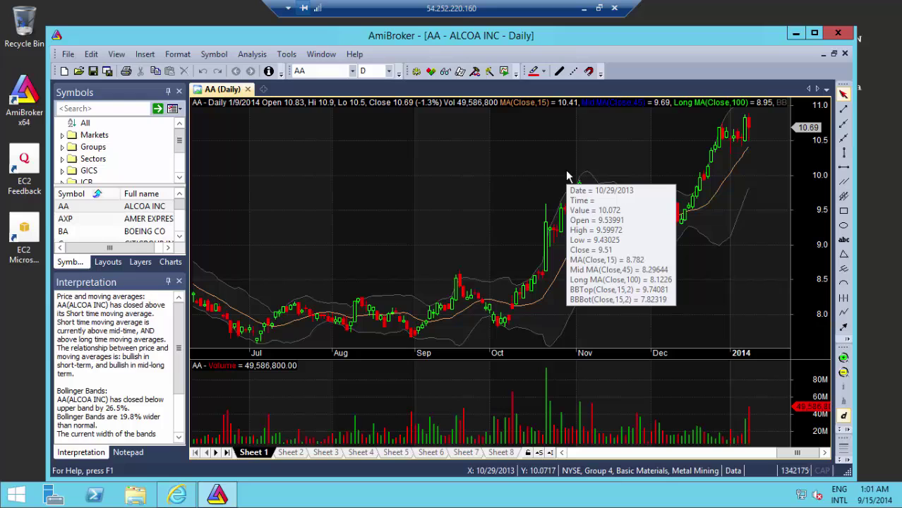